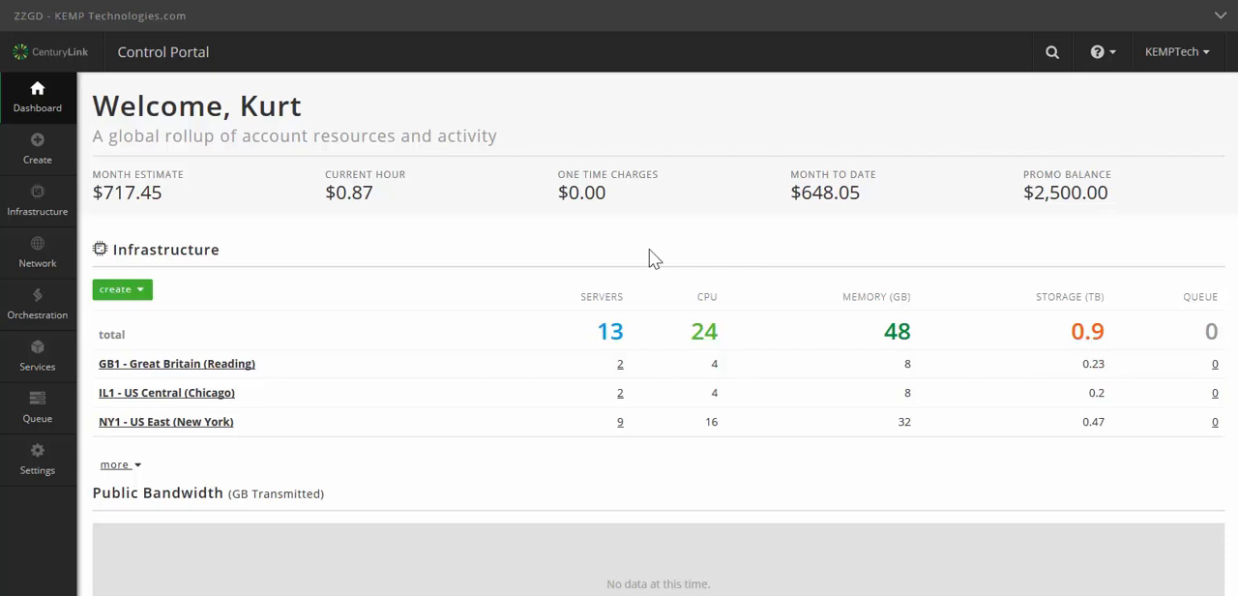
# Step: View the account's API users and their credentials in the settings, and return to the dashboard
pyautogui.click(48, 472)
pyautogui.scroll(-2, 124, 510)
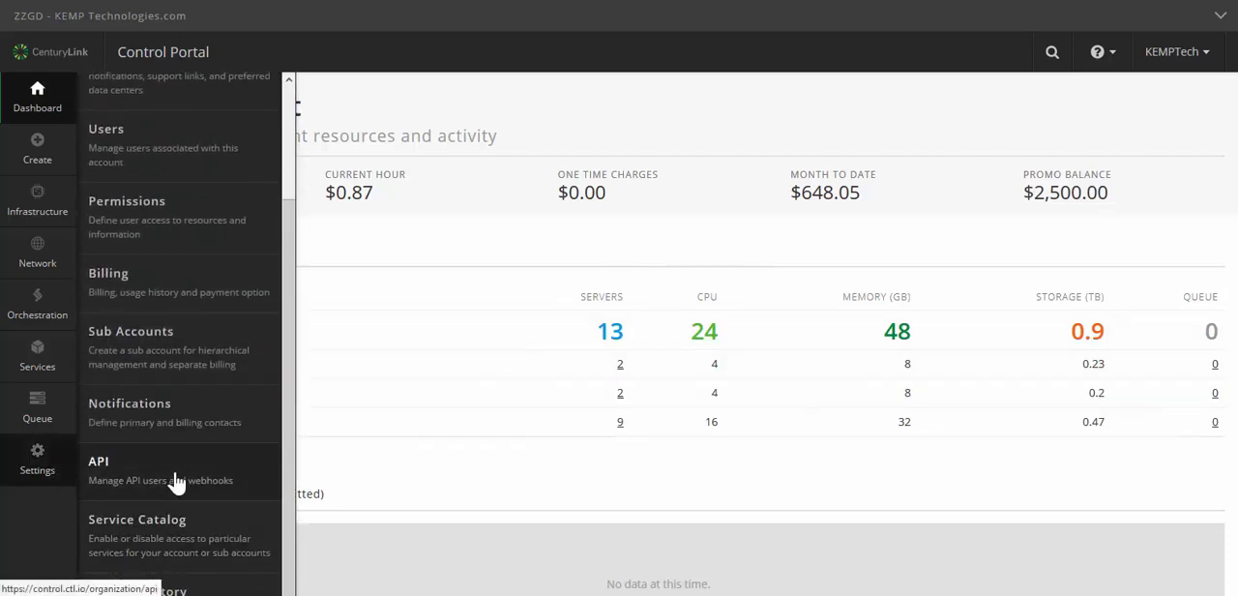
pyautogui.click(176, 484)
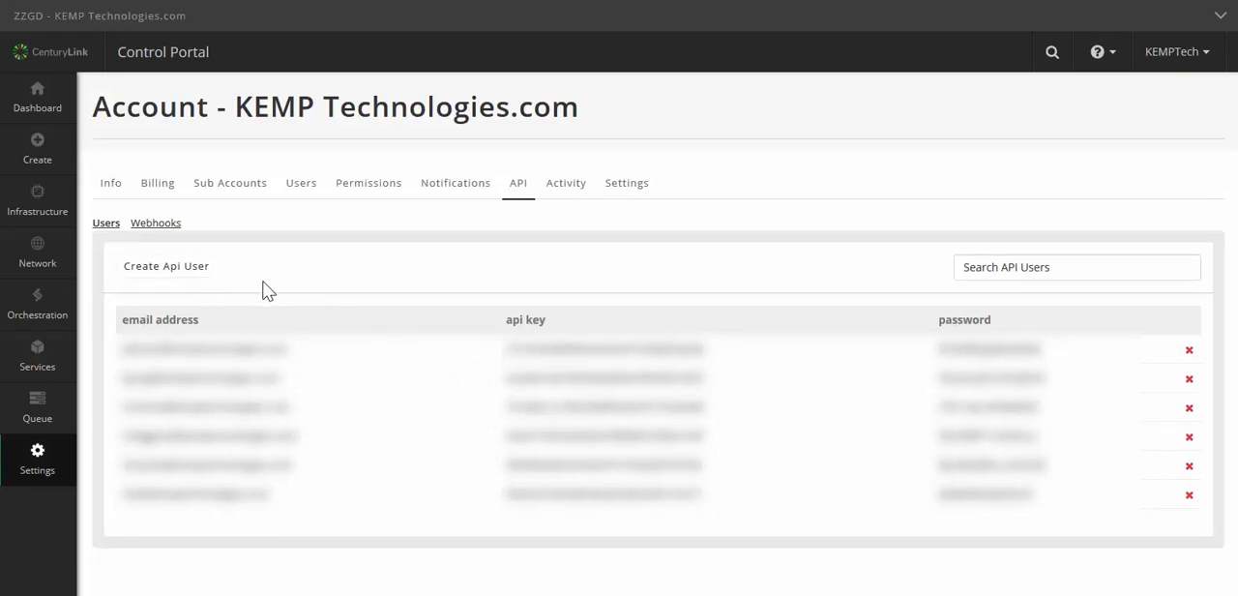
pyautogui.click(49, 117)
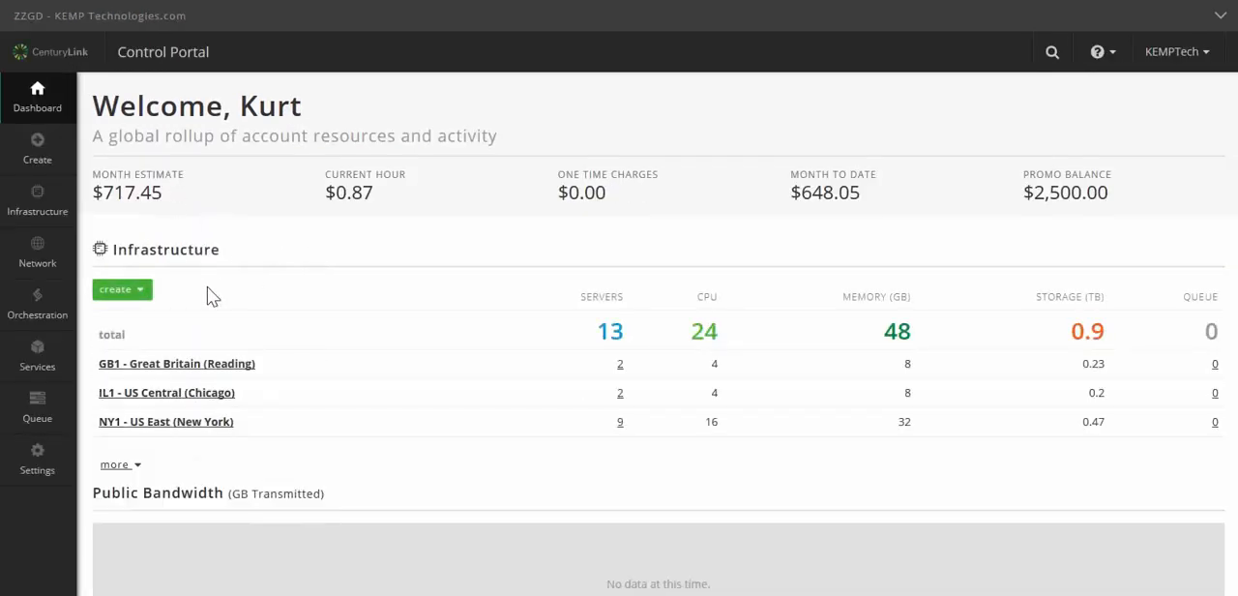
# Step: Search the orchestration Marketplace for KEMP and open the KEMP LoadMaster ADC product page
pyautogui.moveTo(41, 319)
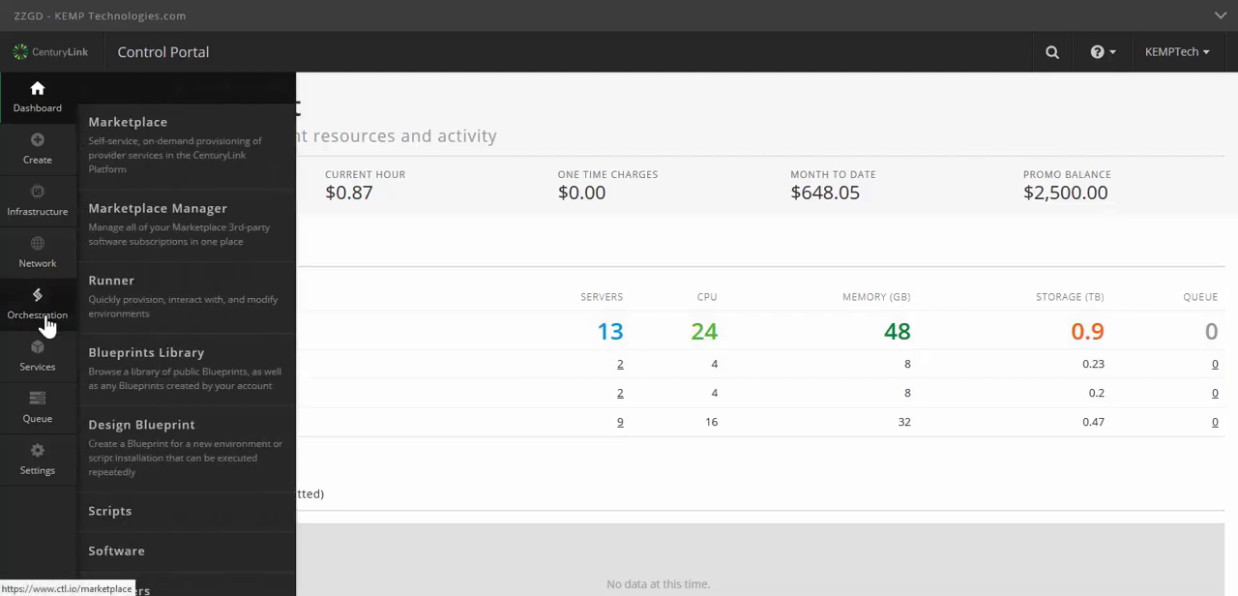
pyautogui.click(135, 174)
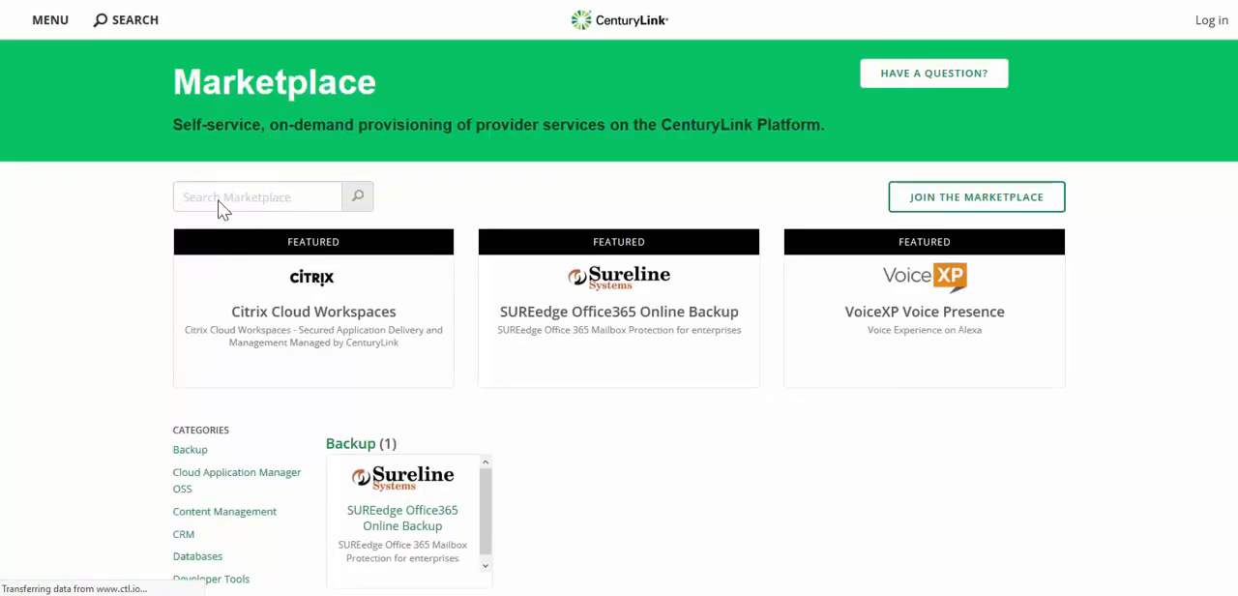
pyautogui.click(219, 200)
pyautogui.write('KEMP')
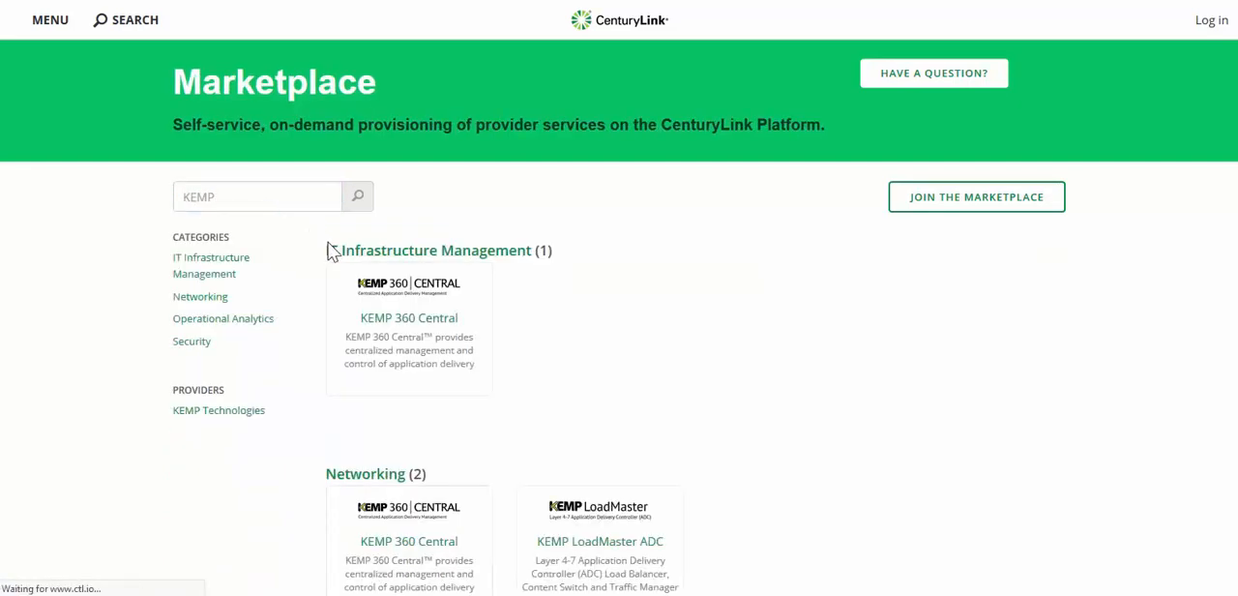
pyautogui.scroll(-1, 864, 436)
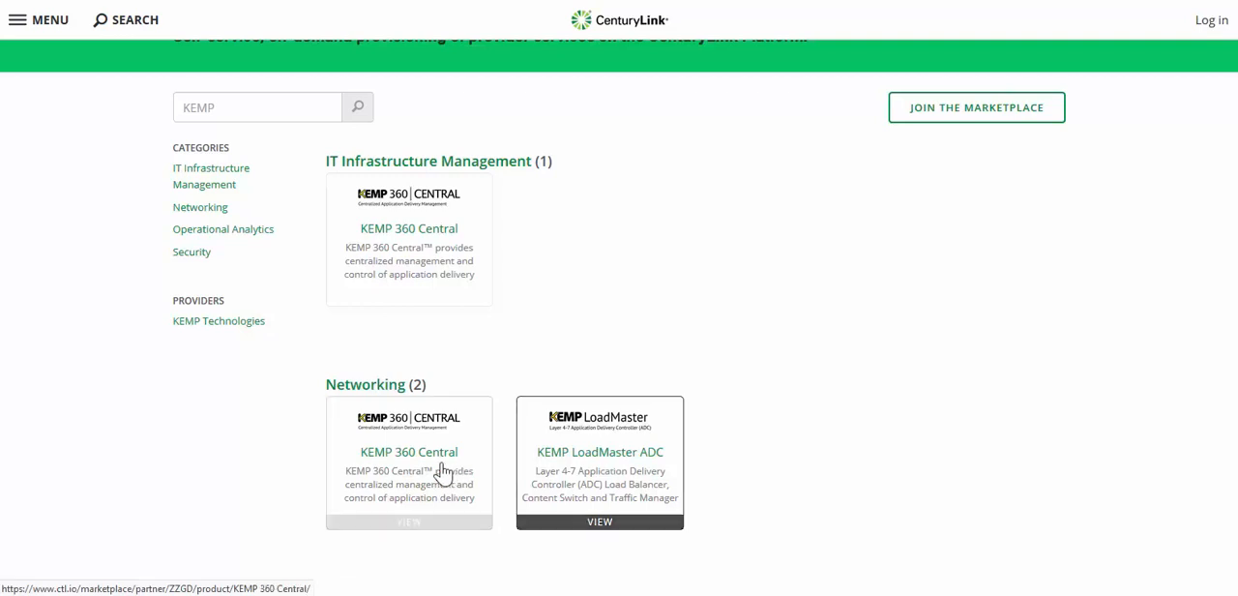
pyautogui.click(568, 471)
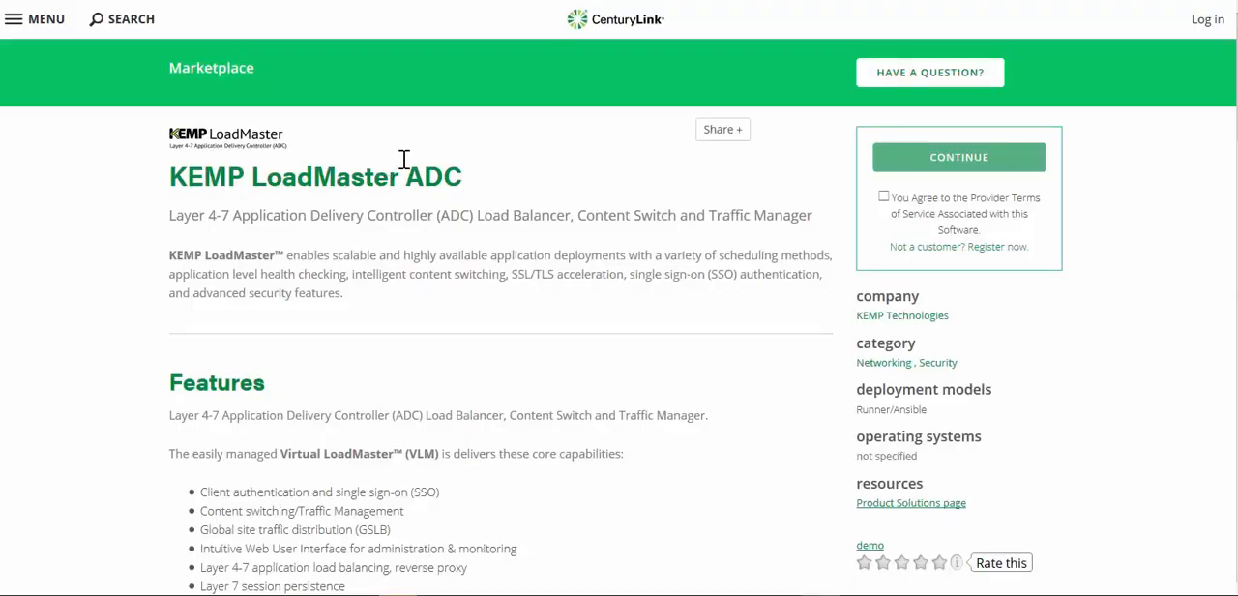
# Step: Review the product's features, pricing and support, agree to the provider terms of service, and continue to deployment
pyautogui.scroll(-4, 405, 158)
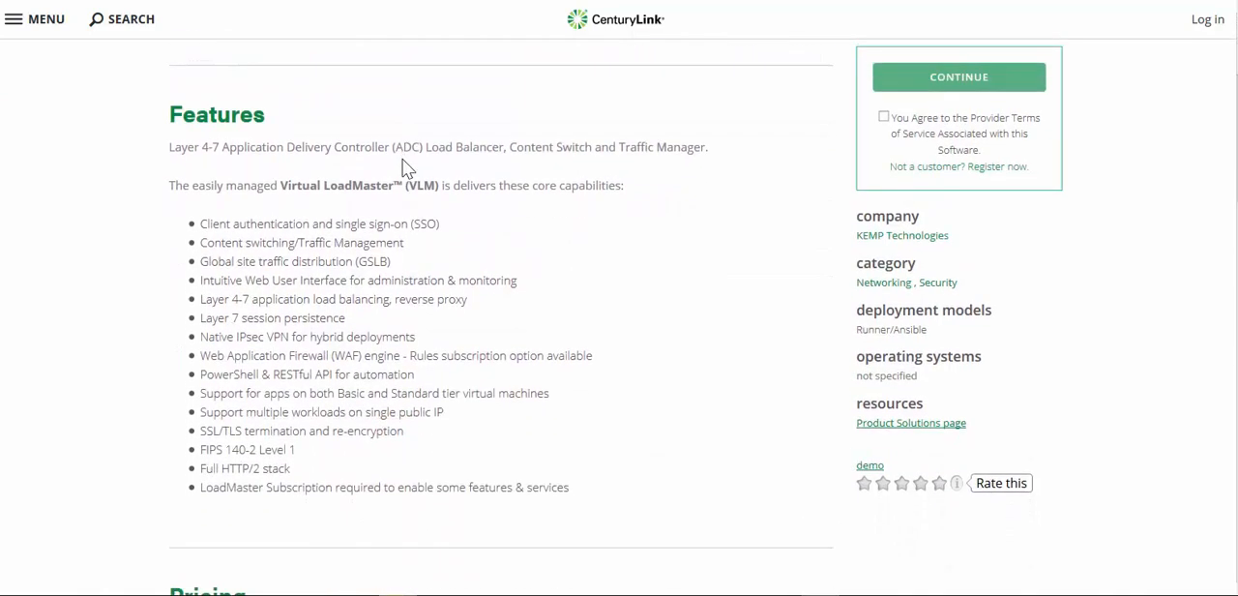
pyautogui.scroll(-4, 403, 160)
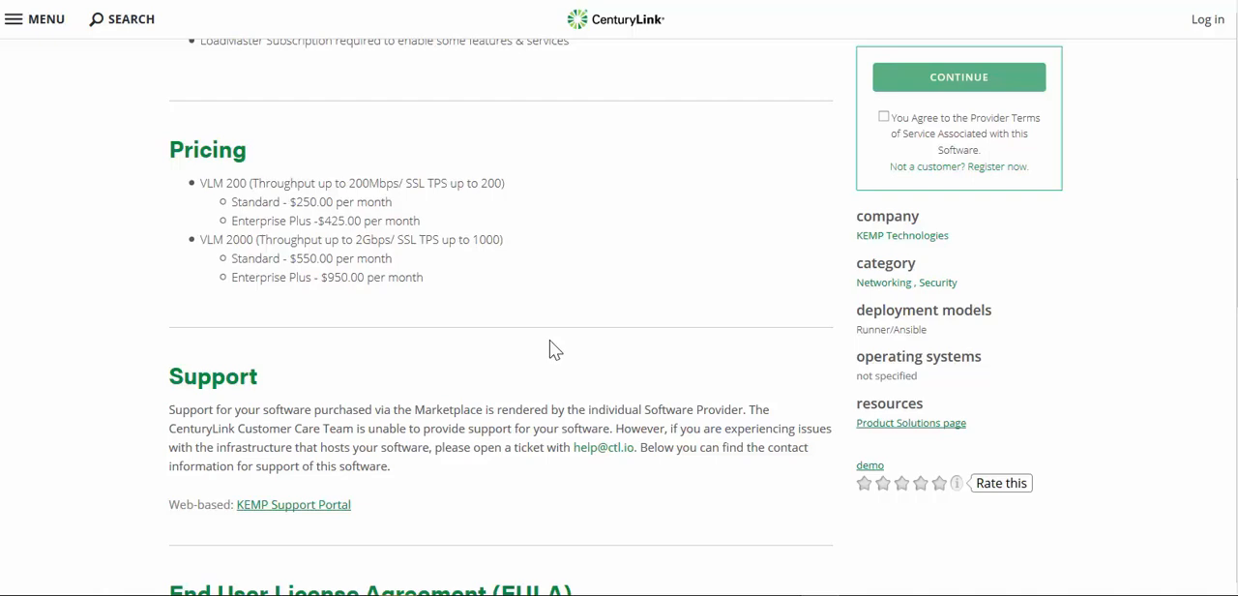
pyautogui.scroll(-3, 549, 340)
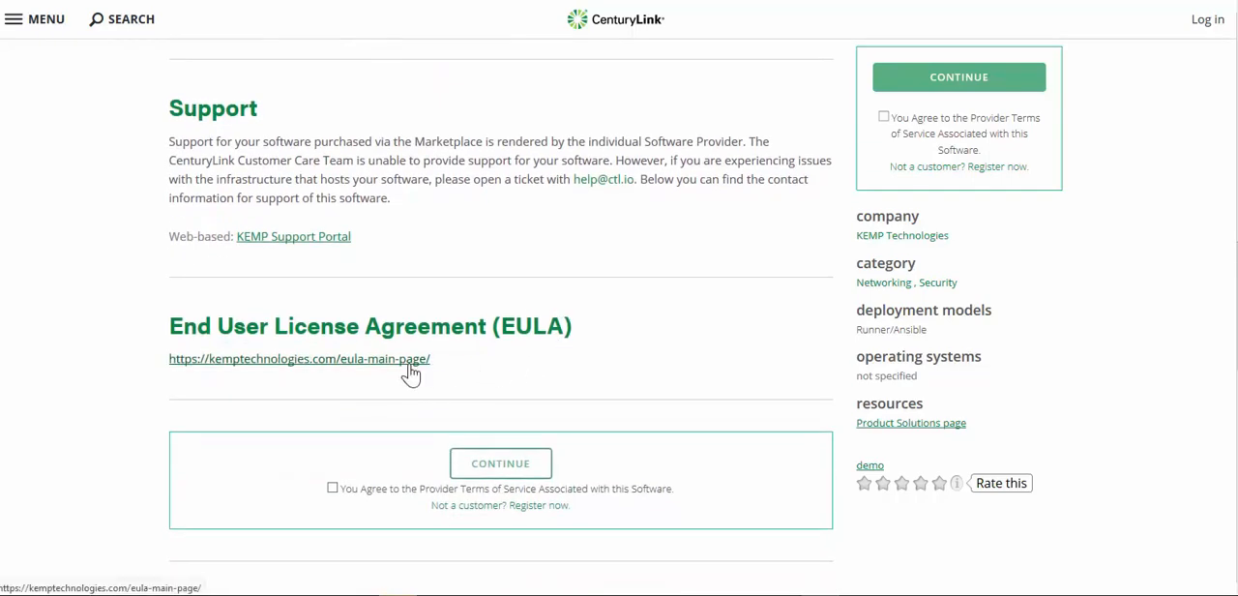
pyautogui.click(331, 488)
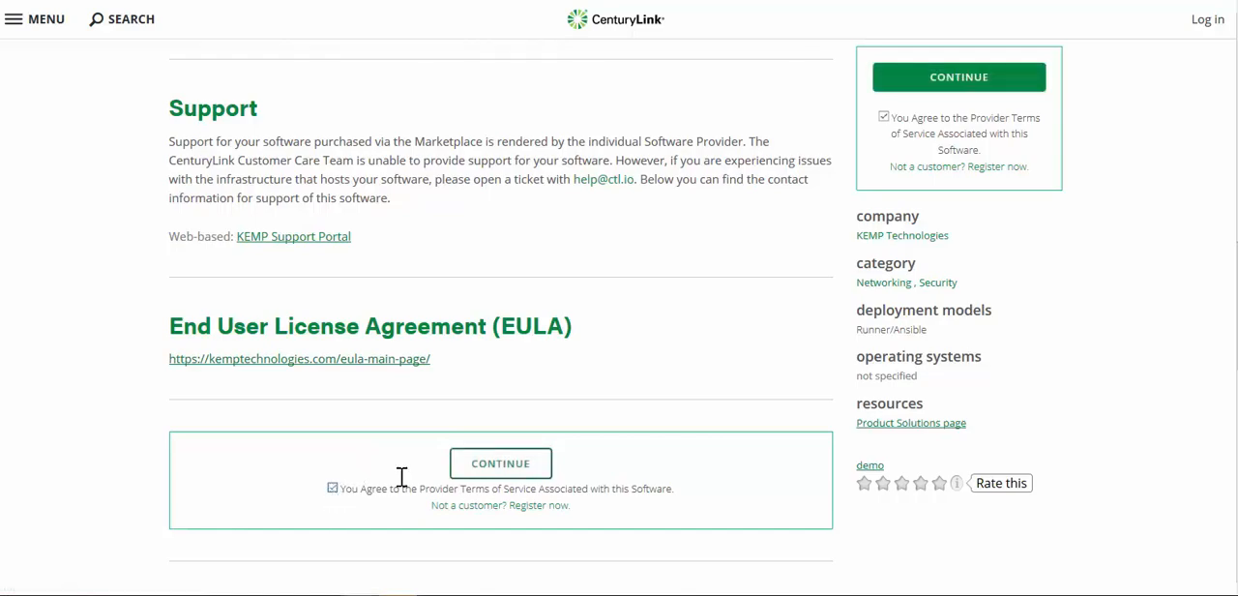
pyautogui.click(500, 464)
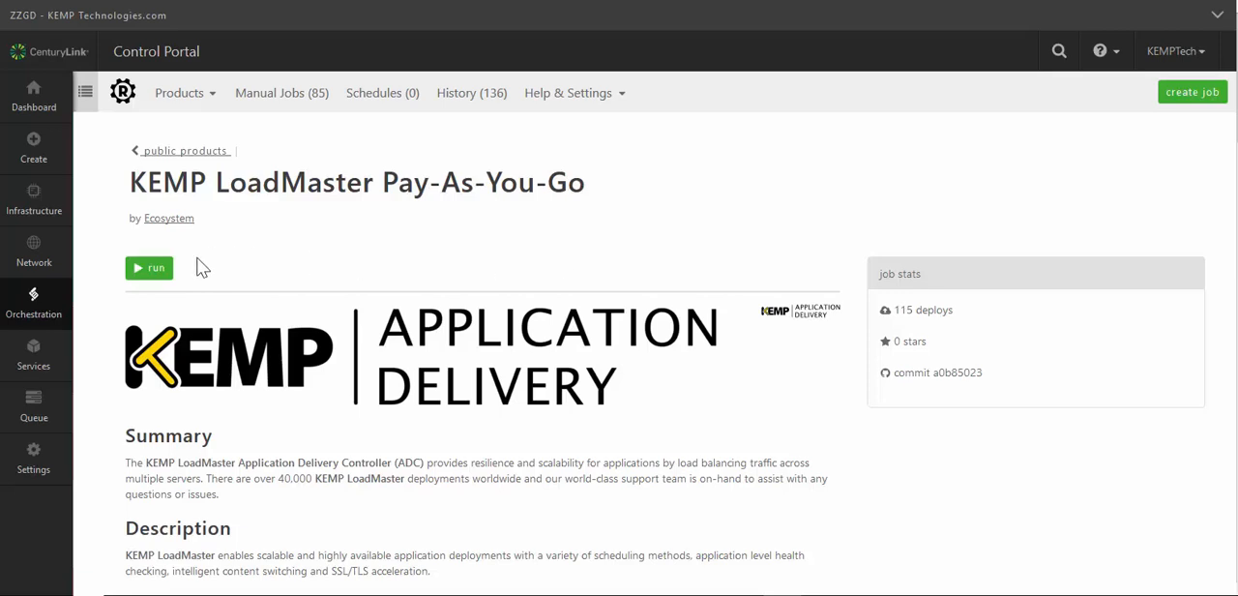
# Step: Start a LoadMaster Pay-As-You-Go run in NY1 - US East (New York) on network 10.74.127.0/24 vlan_1827_10.74.127, choosing Default Group
pyautogui.click(155, 273)
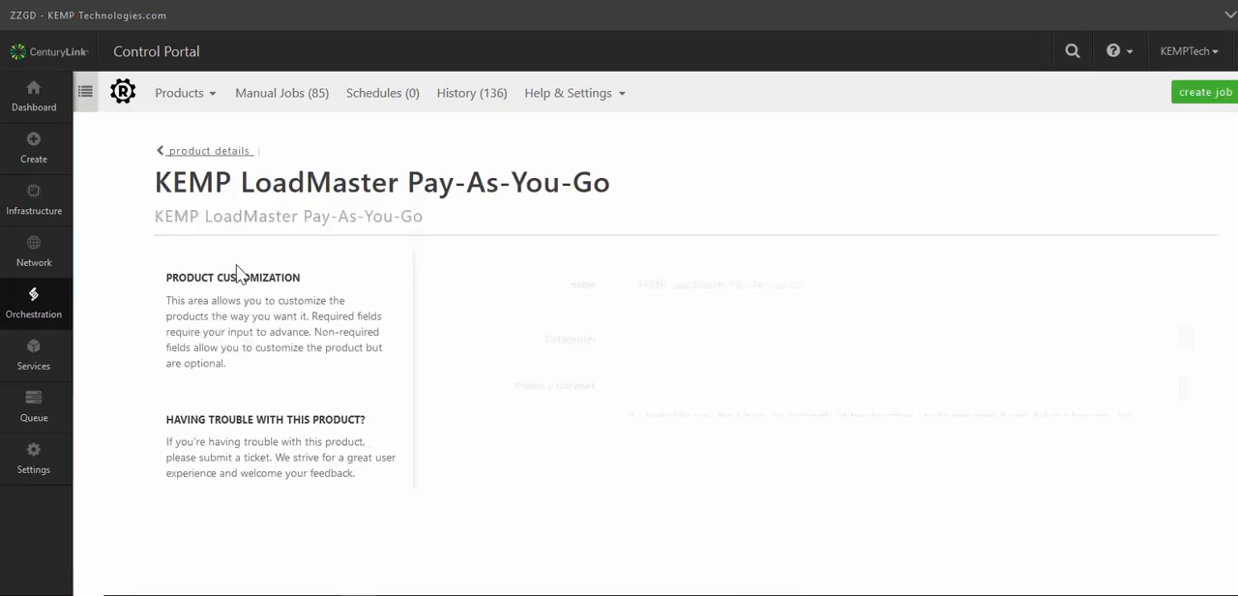
pyautogui.click(745, 365)
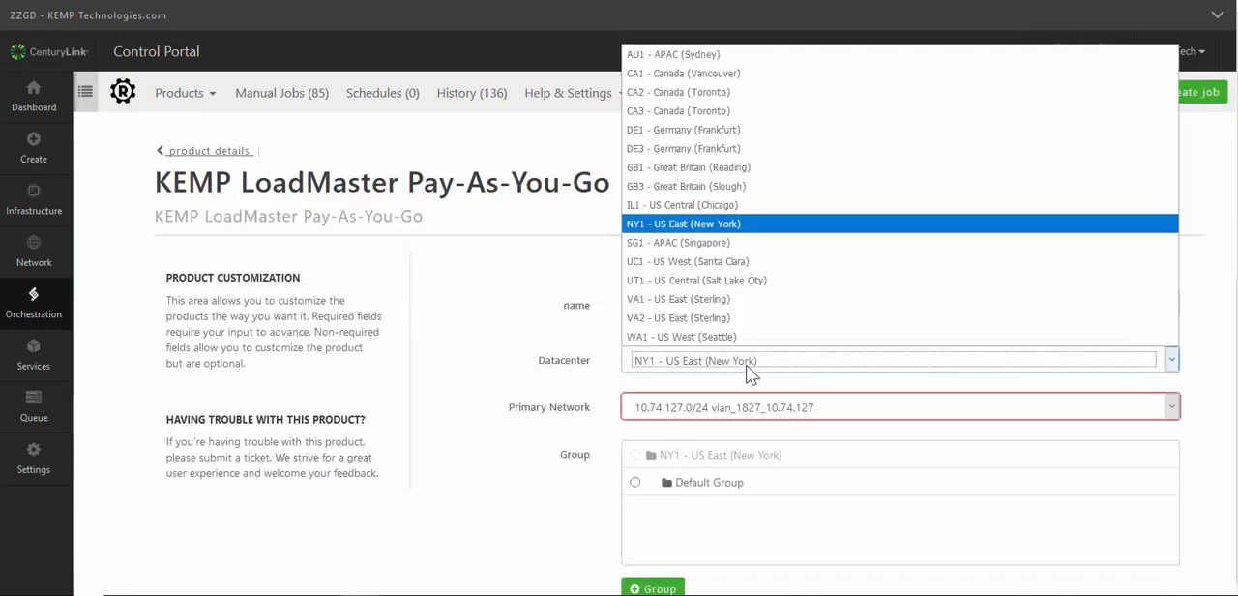
pyautogui.click(746, 365)
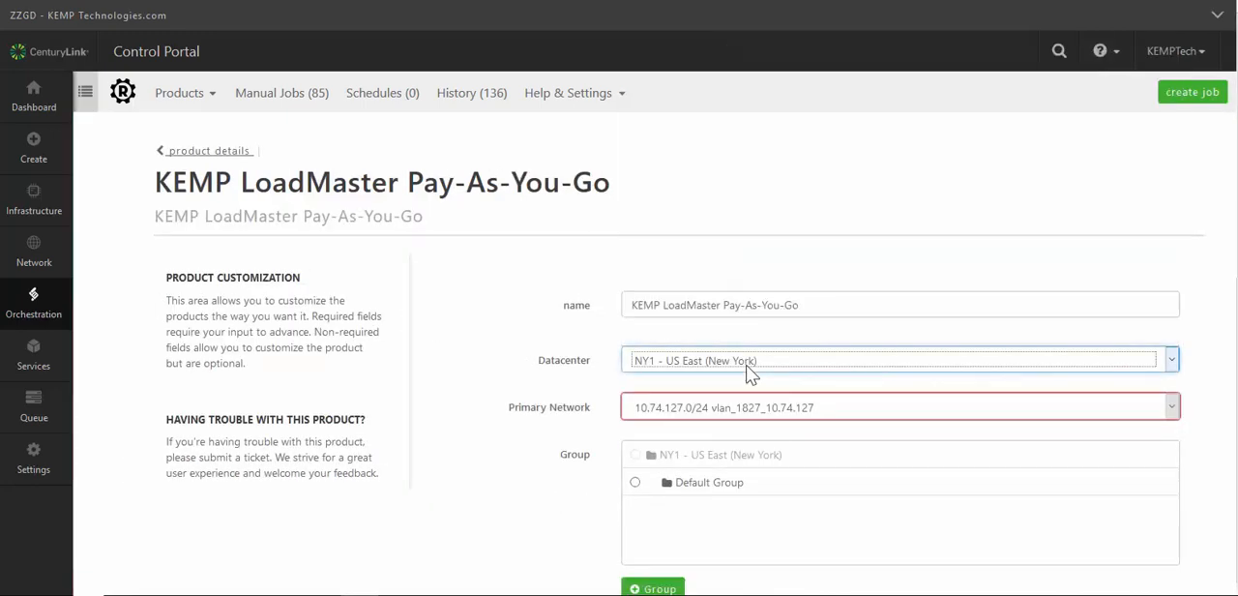
pyautogui.click(762, 414)
pyautogui.click(762, 414)
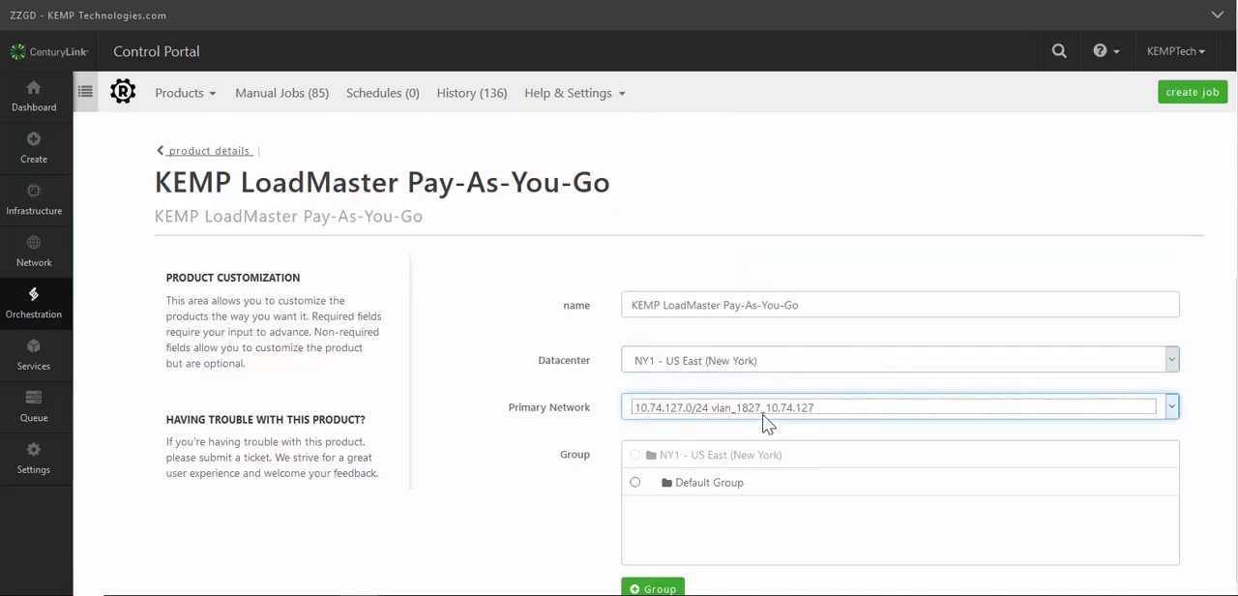
pyautogui.click(635, 484)
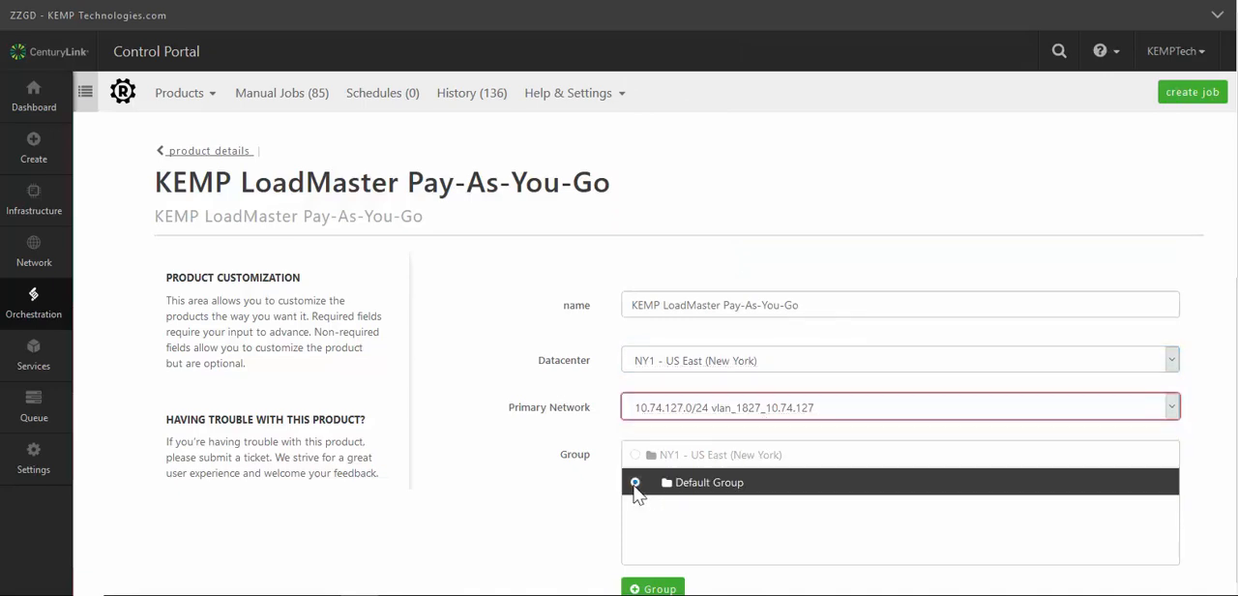
# Step: Set the server name mask to VLM200 and the plan to LoadMaster 200 Enterprise Plus, with 4 GB memory and 2 vCPUs
pyautogui.scroll(-4, 634, 489)
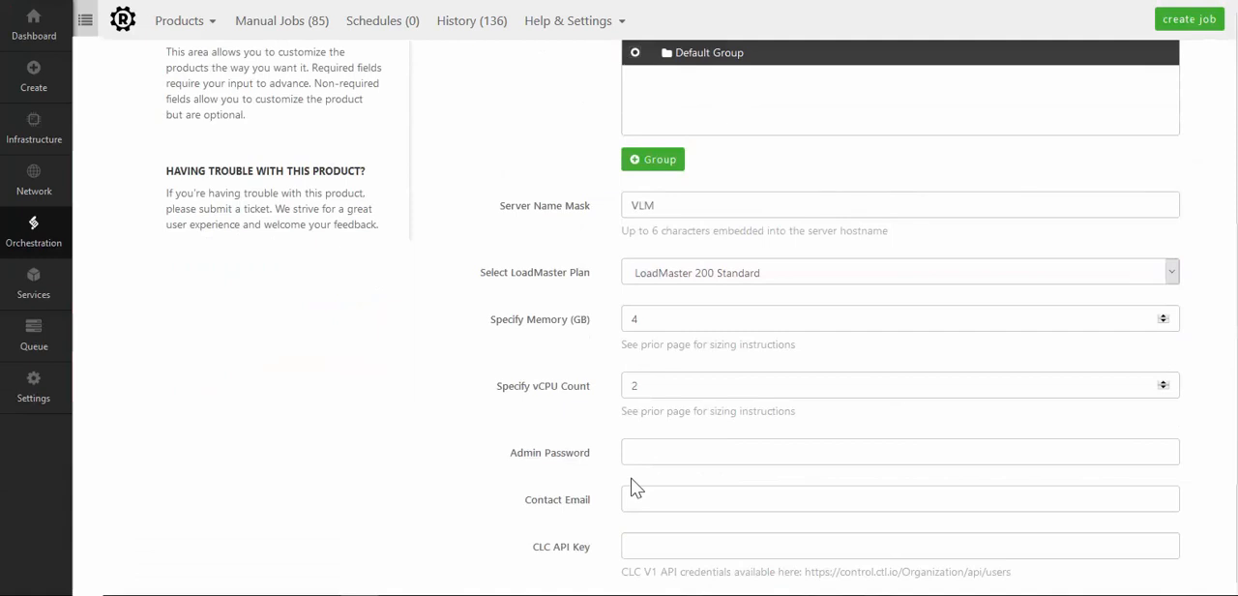
pyautogui.click(709, 215)
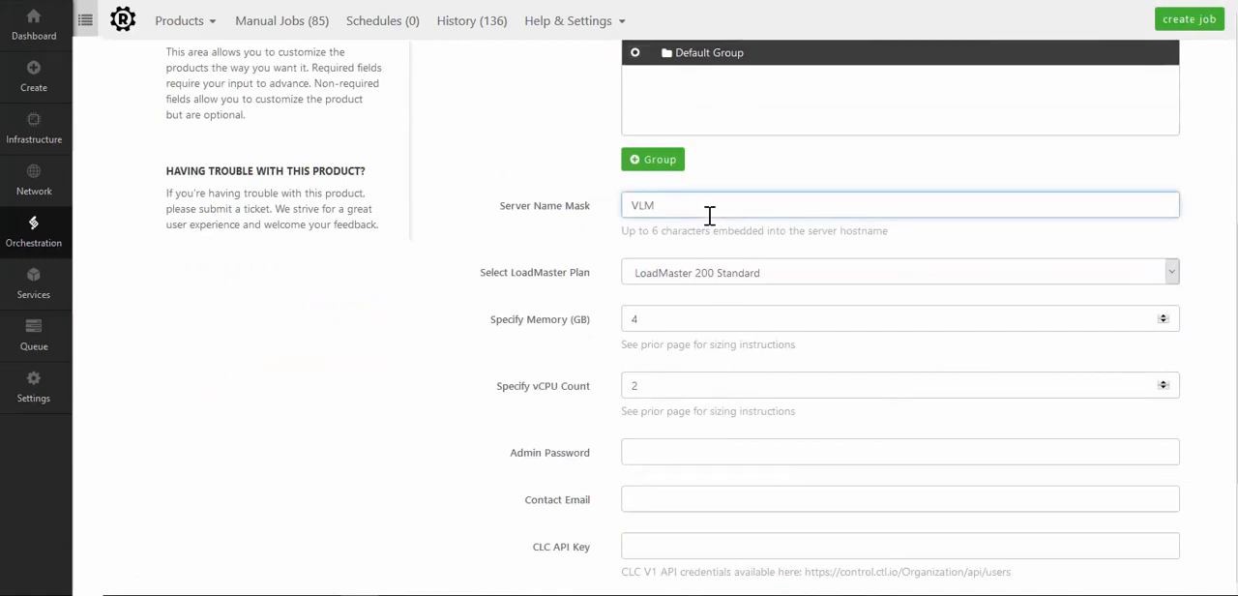
pyautogui.write('200')
pyautogui.press('Tab')
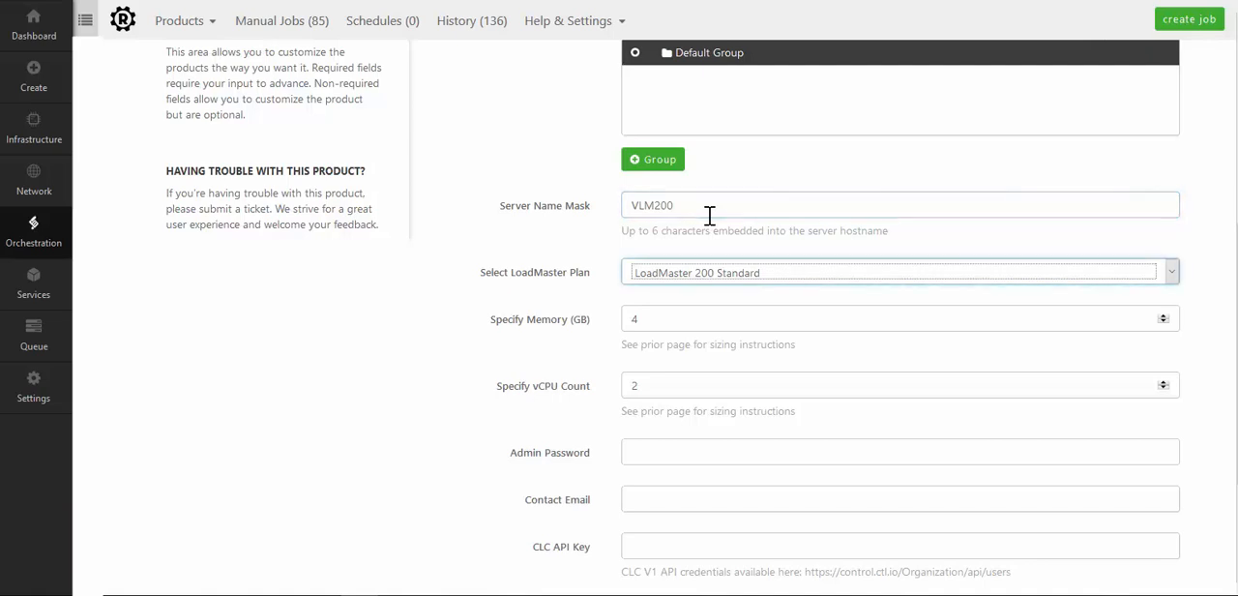
pyautogui.click(735, 276)
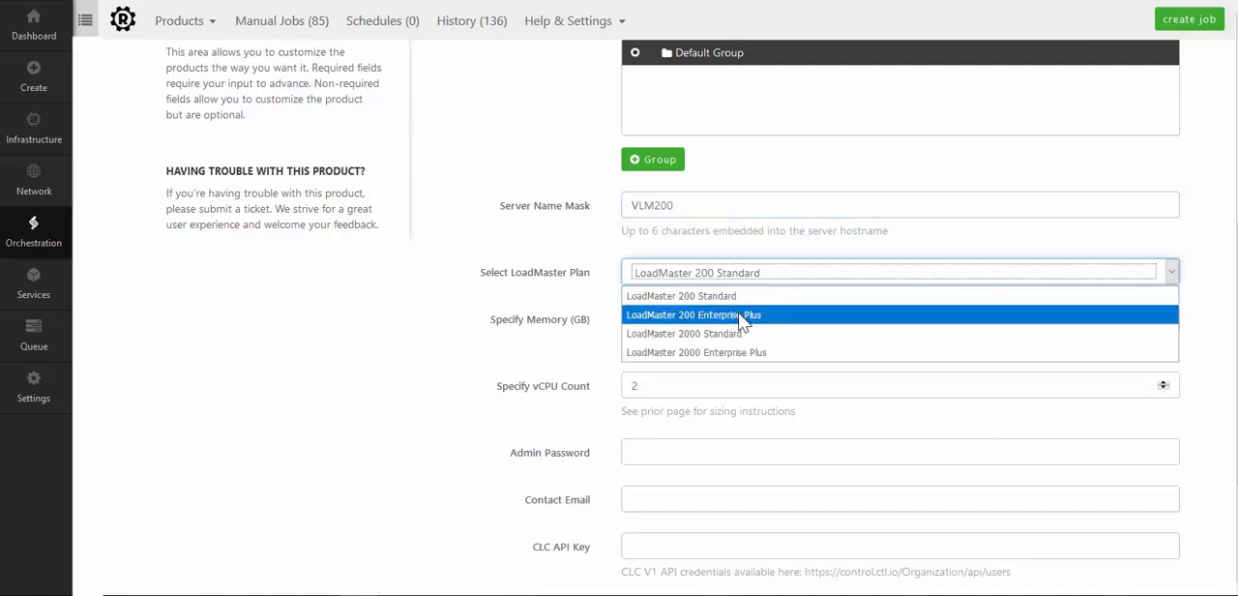
pyautogui.click(740, 316)
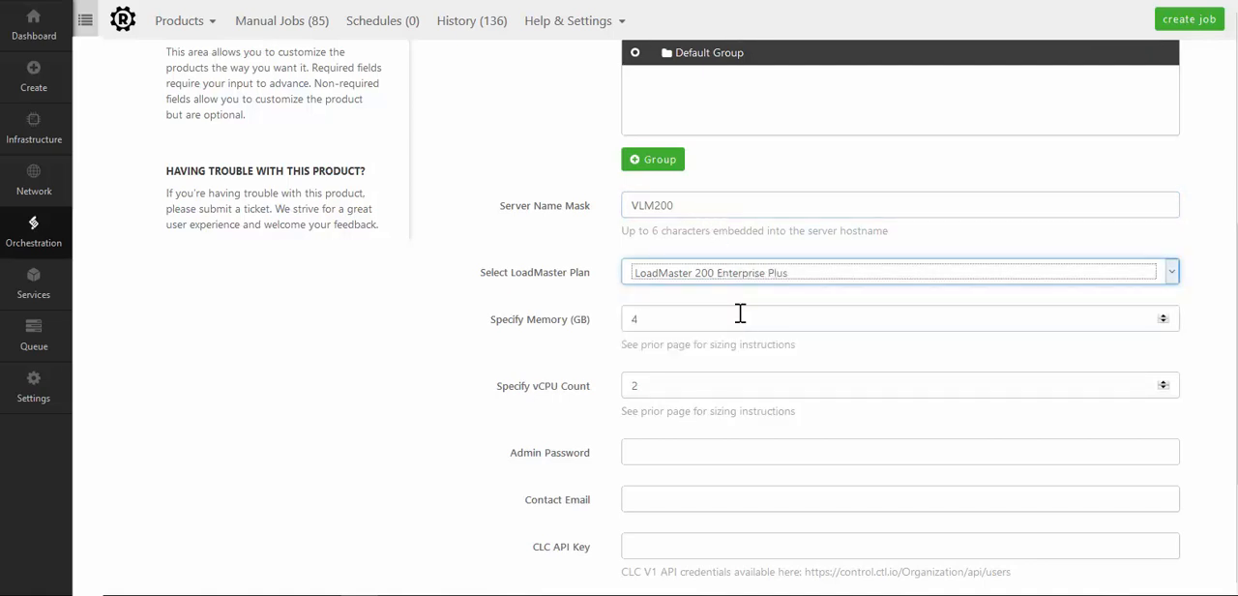
pyautogui.click(739, 319)
pyautogui.click(706, 387)
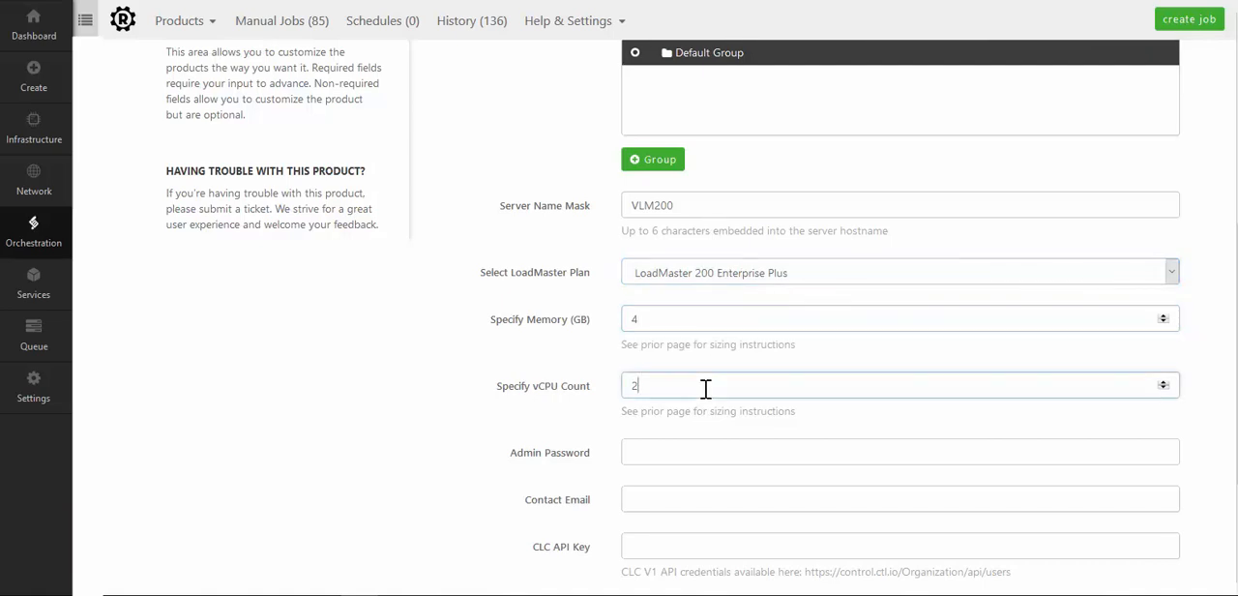
# Step: Enter the admin password and the contact email for the LoadMaster
pyautogui.click(706, 451)
pyautogui.scroll(-1, 705, 454)
pyautogui.scroll(-2, 705, 456)
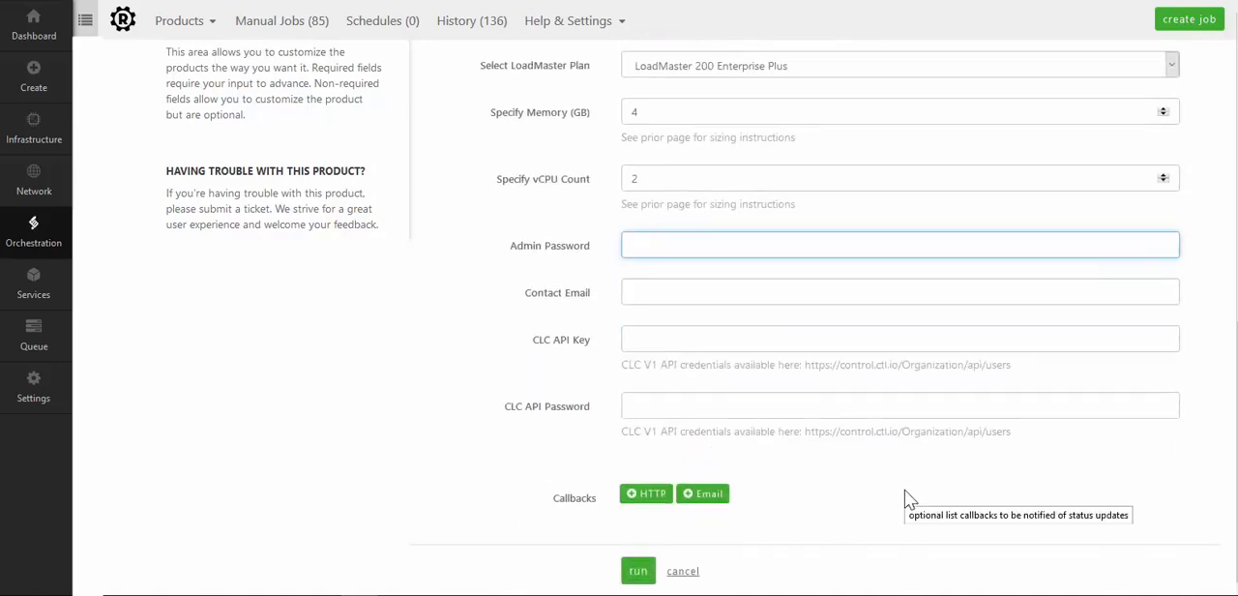
pyautogui.write('•••••••••••••')
pyautogui.press('Tab')
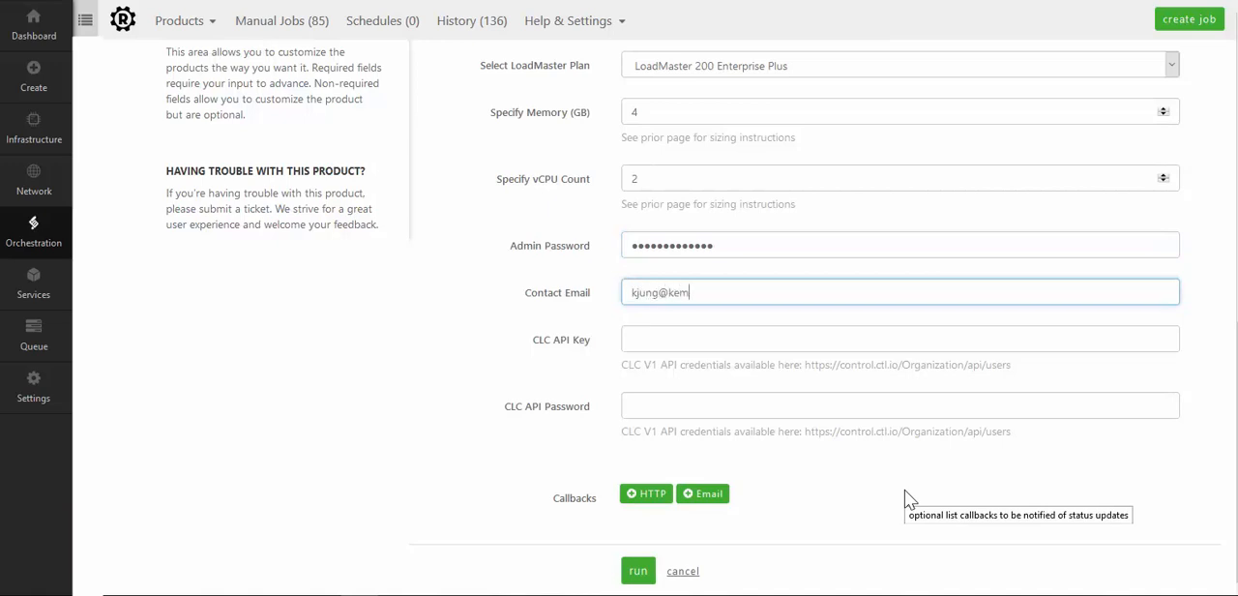
# Step: Paste the CLC API key and CLC API password into the form, and run the deployment job
pyautogui.press('Tab')
pyautogui.hotkey('ctrl', 'v')
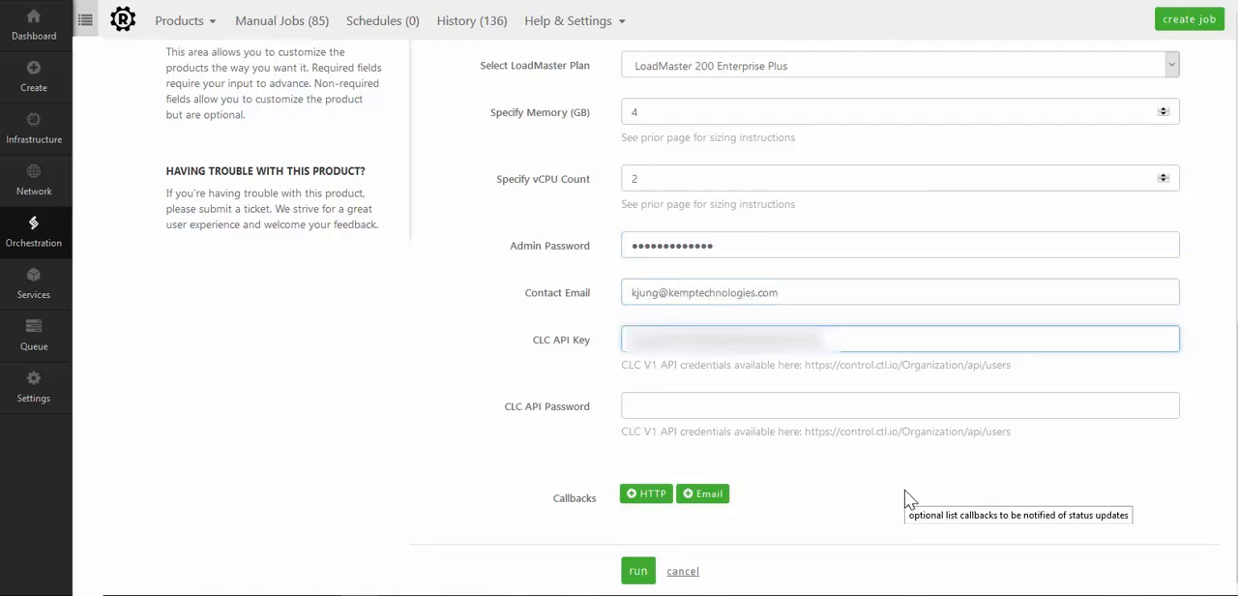
pyautogui.hotkey('alt', 'Tab')
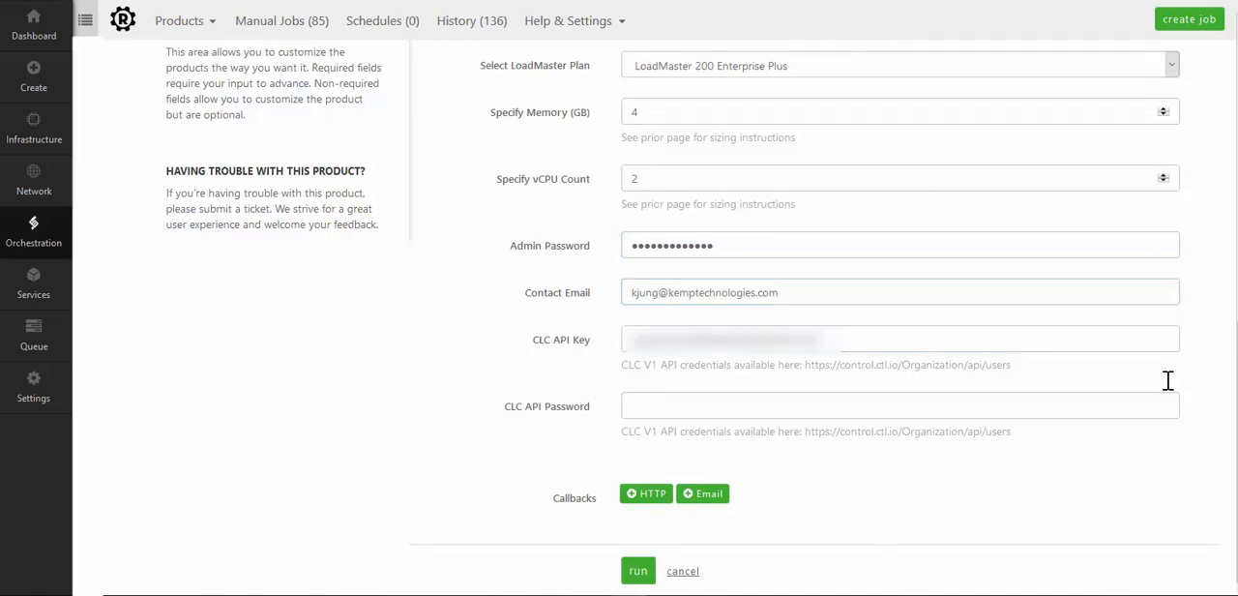
pyautogui.click(860, 406)
pyautogui.hotkey('ctrl', 'v')
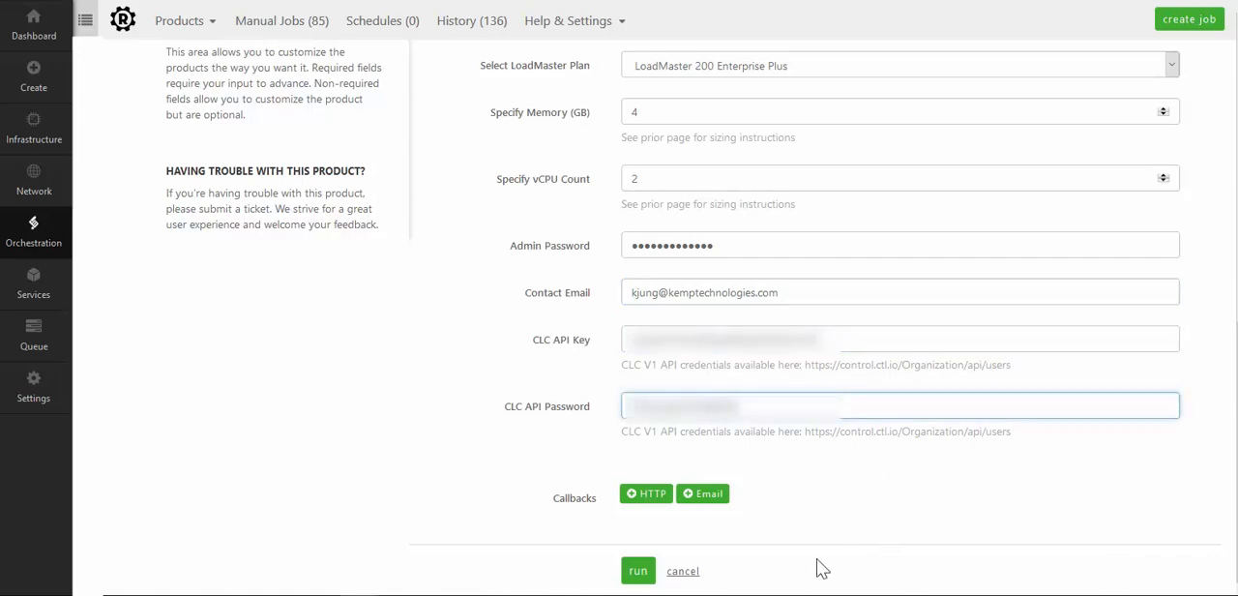
pyautogui.click(643, 574)
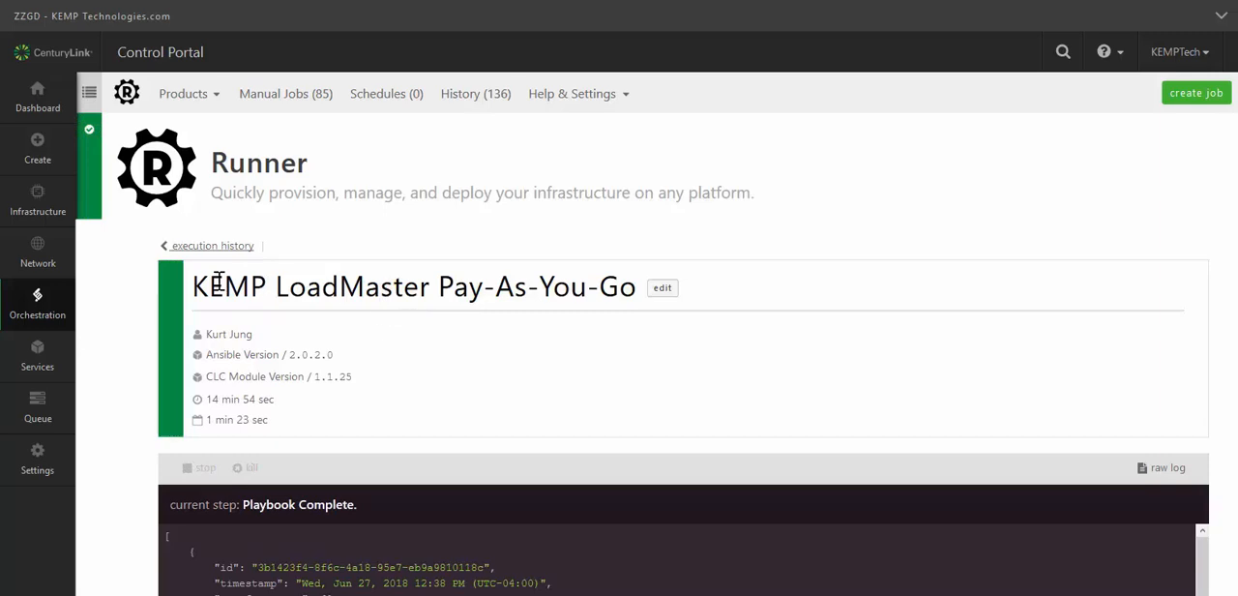
# Step: Open the details of server NY1ZZGDVLM20003 in the Default Group of the NY1 - US East (New York) datacenter
pyautogui.click(60, 214)
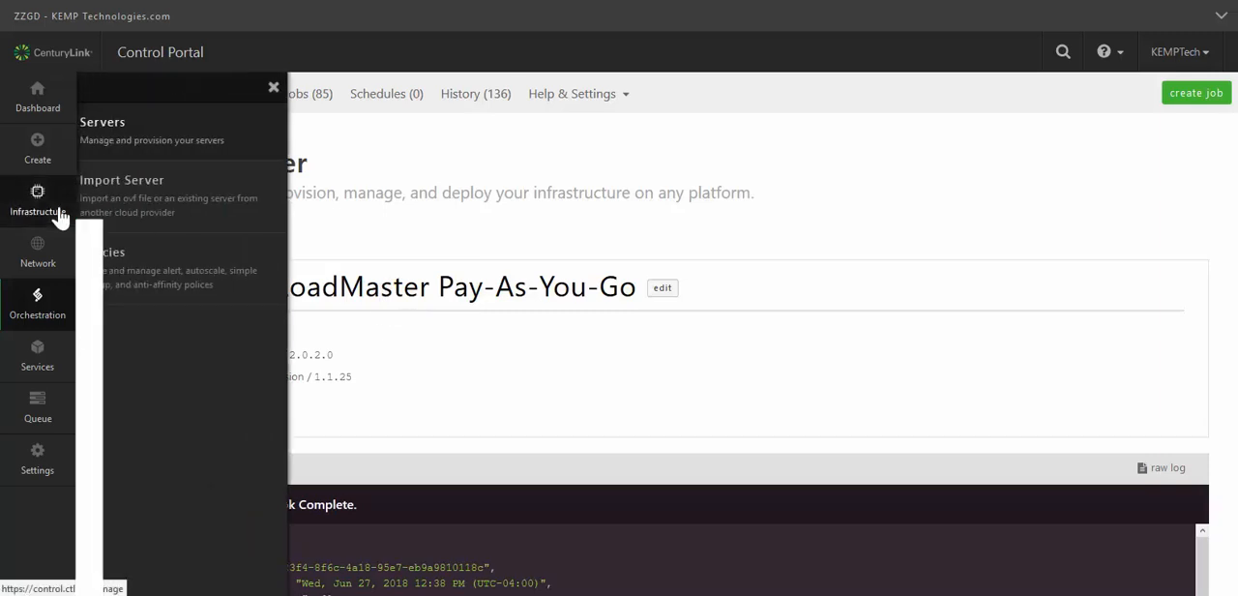
pyautogui.click(160, 153)
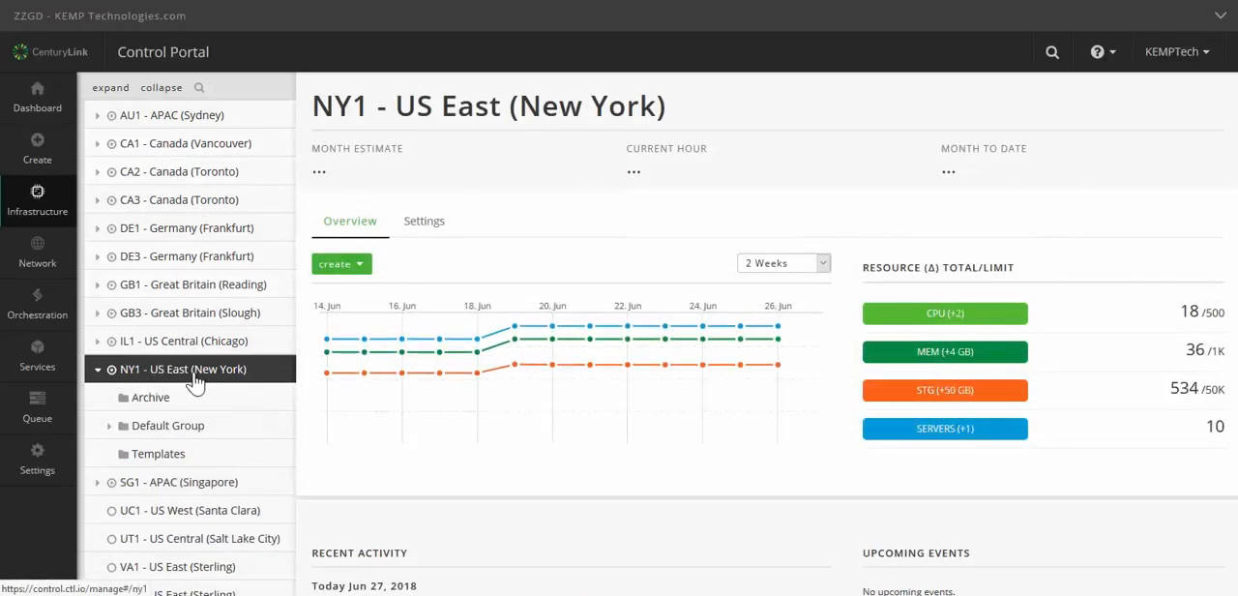
pyautogui.click(180, 432)
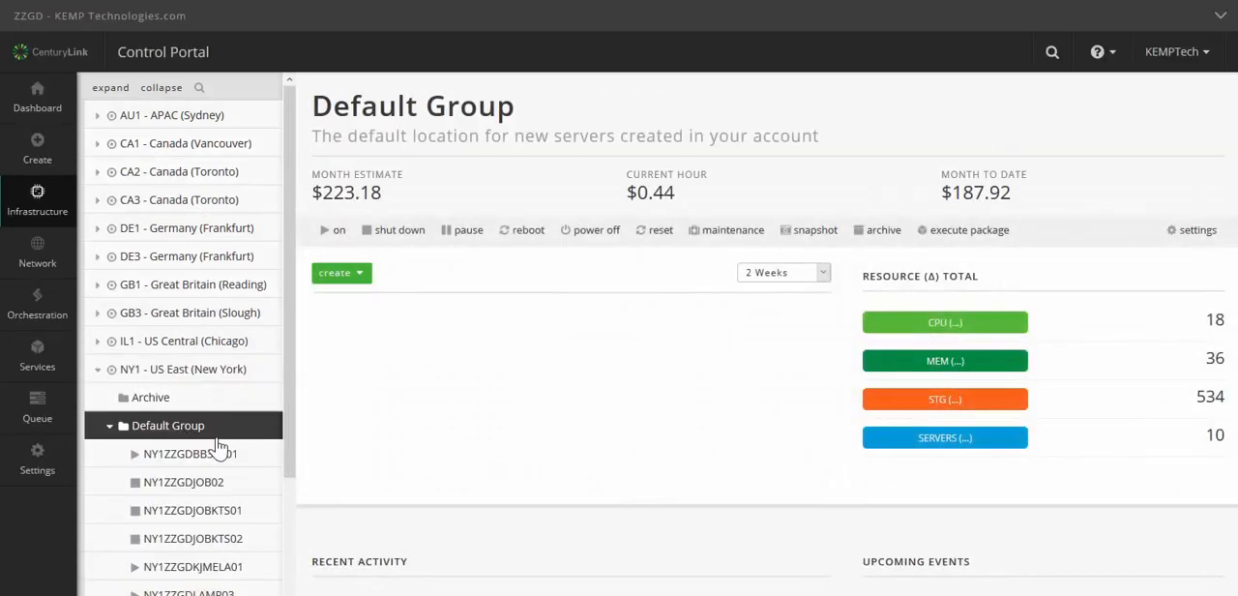
pyautogui.scroll(-4, 225, 444)
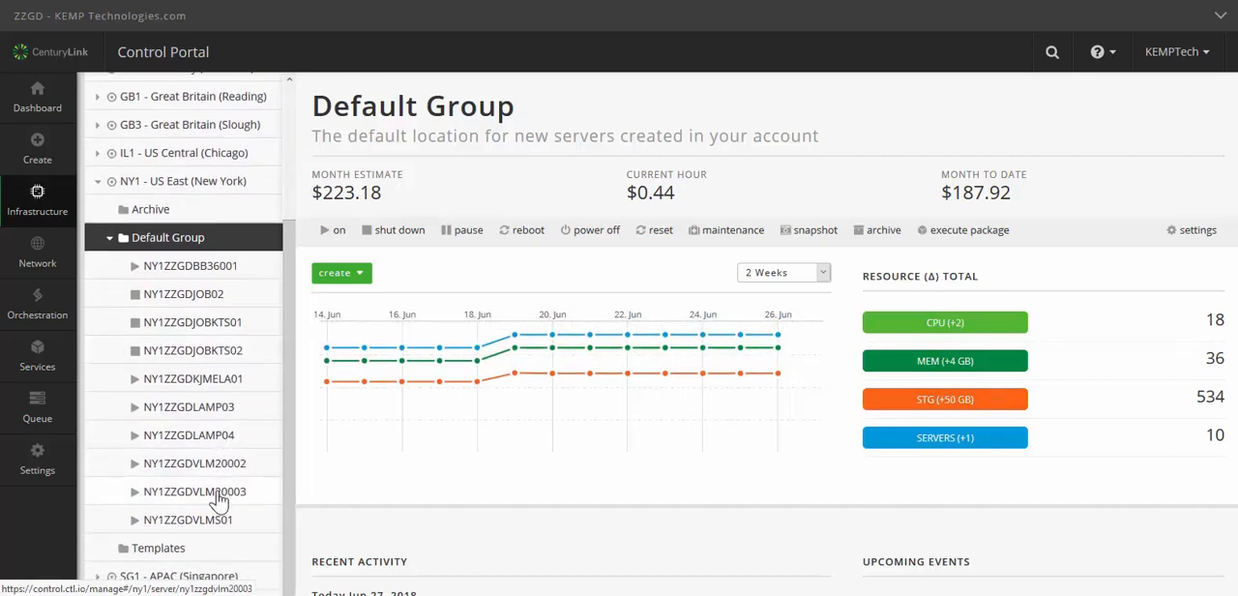
pyautogui.click(218, 495)
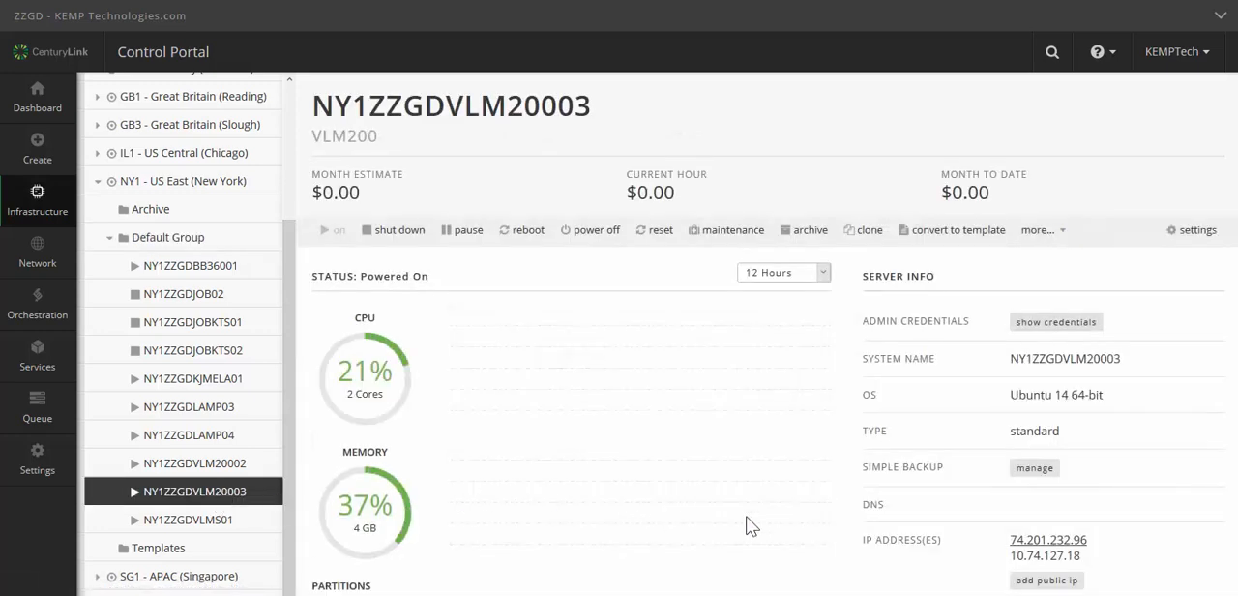
# Step: Open the server's public address 74.201.232.96 over HTTPS in the browser and confirm a security exception for its certificate
pyautogui.scroll(-2, 746, 525)
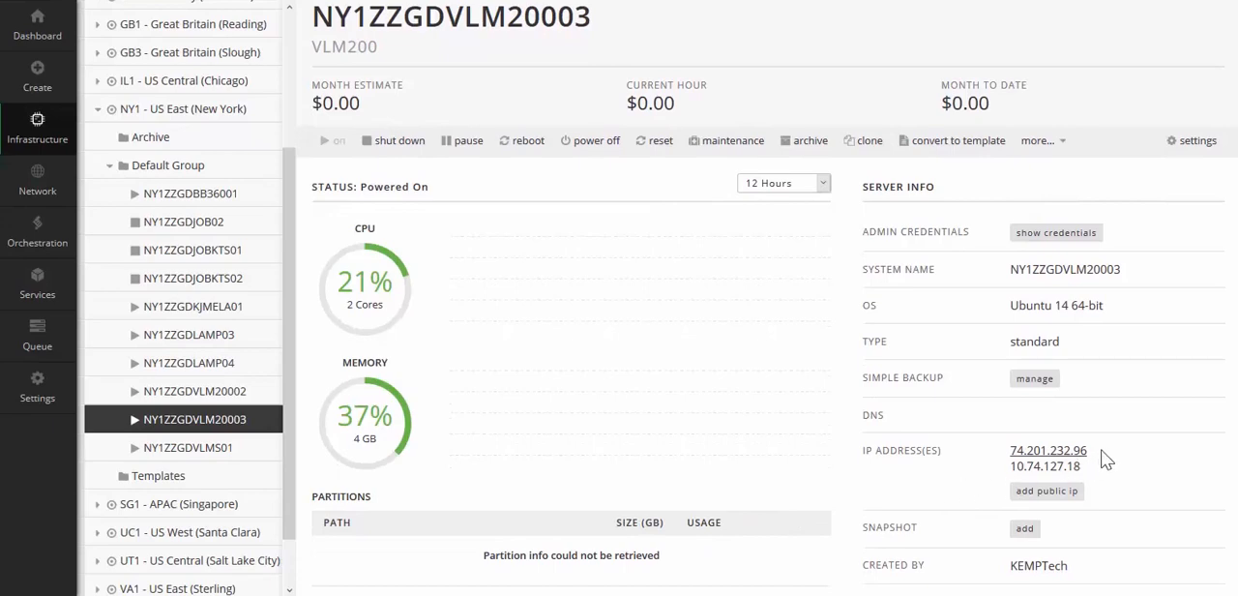
pyautogui.moveTo(1095, 450); pyautogui.dragTo(1012, 467)
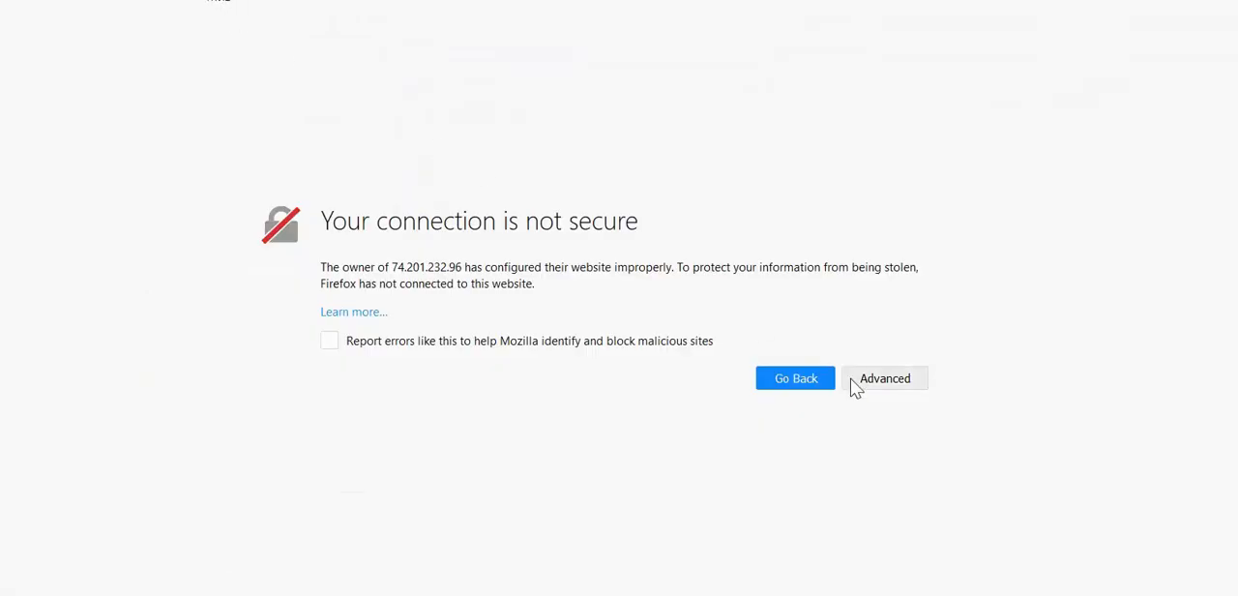
pyautogui.click(868, 383)
pyautogui.click(854, 536)
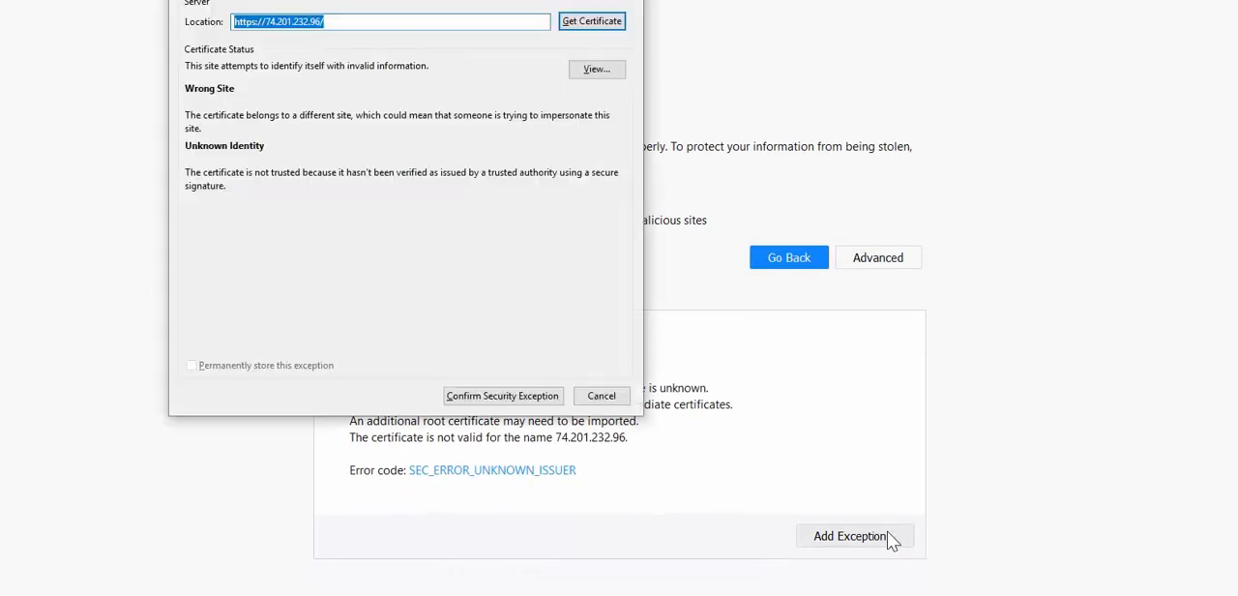
pyautogui.click(501, 395)
# Step: Go through the LoadMaster end user license agreement and agree to its terms
pyautogui.scroll(-15, 541, 398)
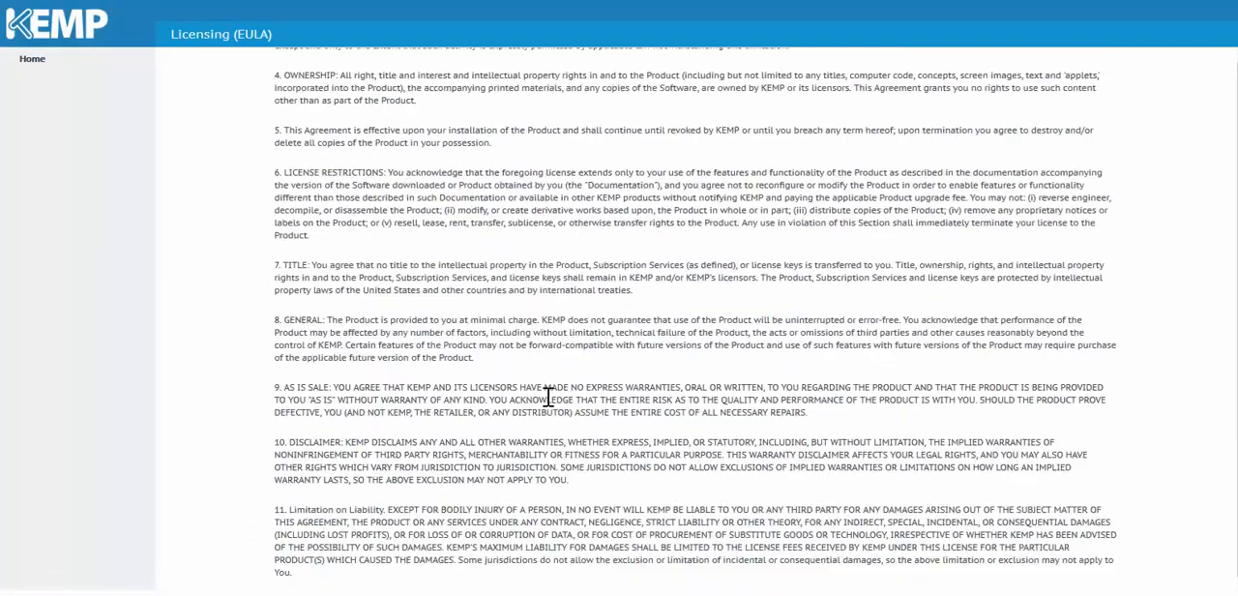
pyautogui.scroll(-10, 568, 404)
pyautogui.click(931, 515)
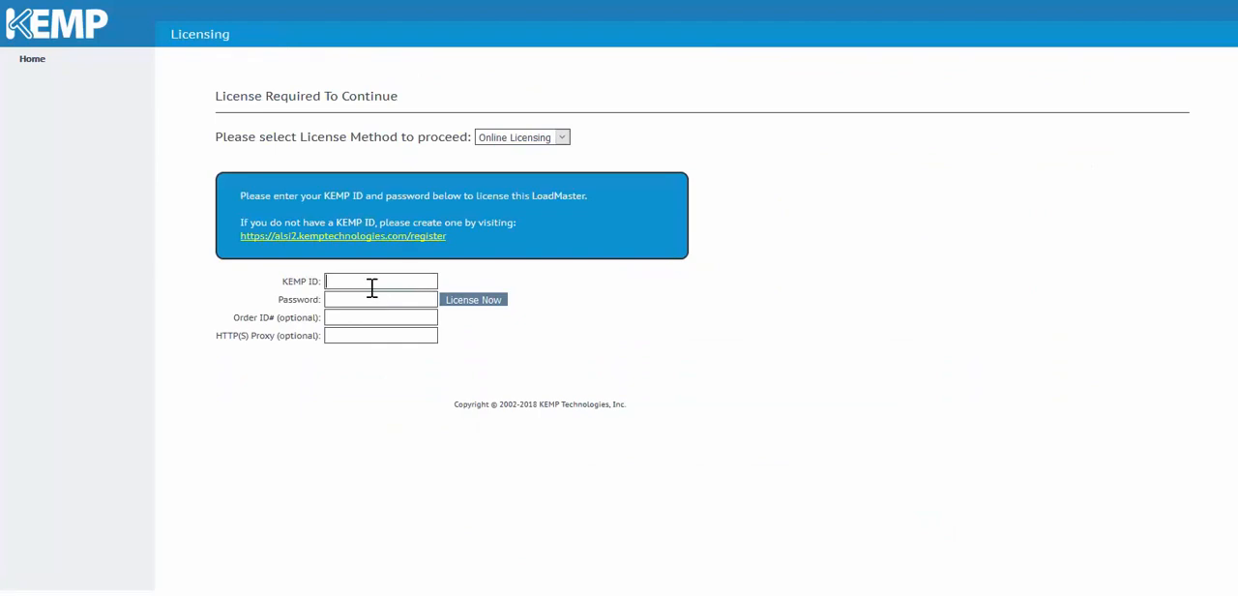
# Step: Enter the KEMP ID and its password with Online Licensing as the method, and submit the license request
pyautogui.click(418, 280)
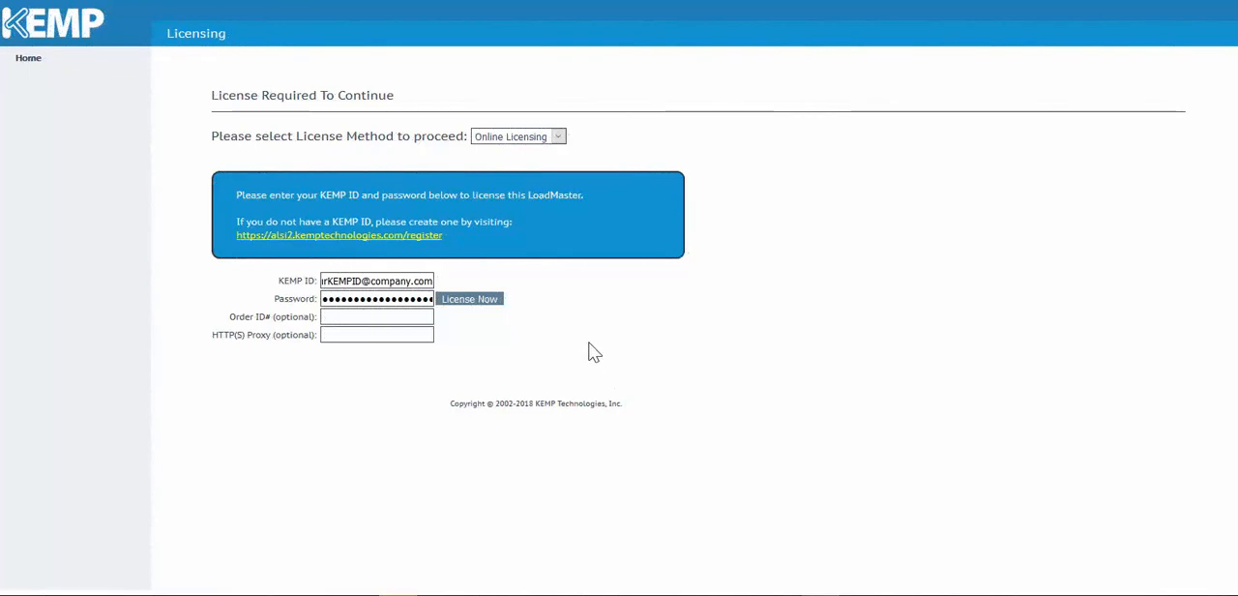
pyautogui.click(472, 299)
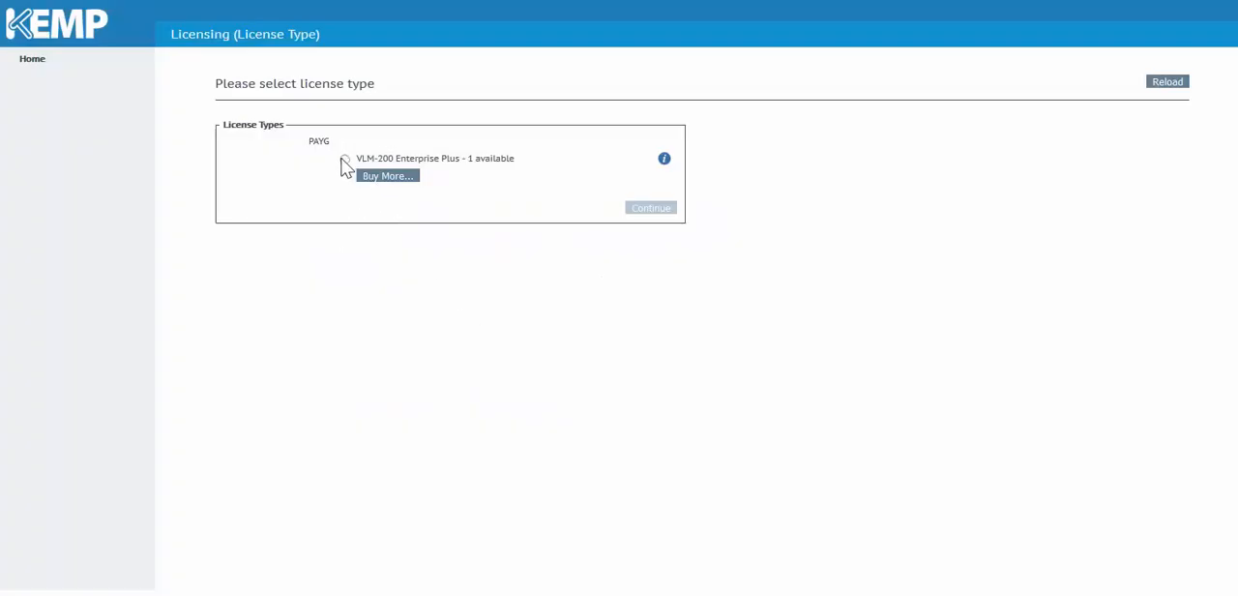
# Step: Choose the PAYG license type VLM-200 Enterprise Plus and continue with Call Home enabled
pyautogui.click(344, 160)
pyautogui.click(643, 209)
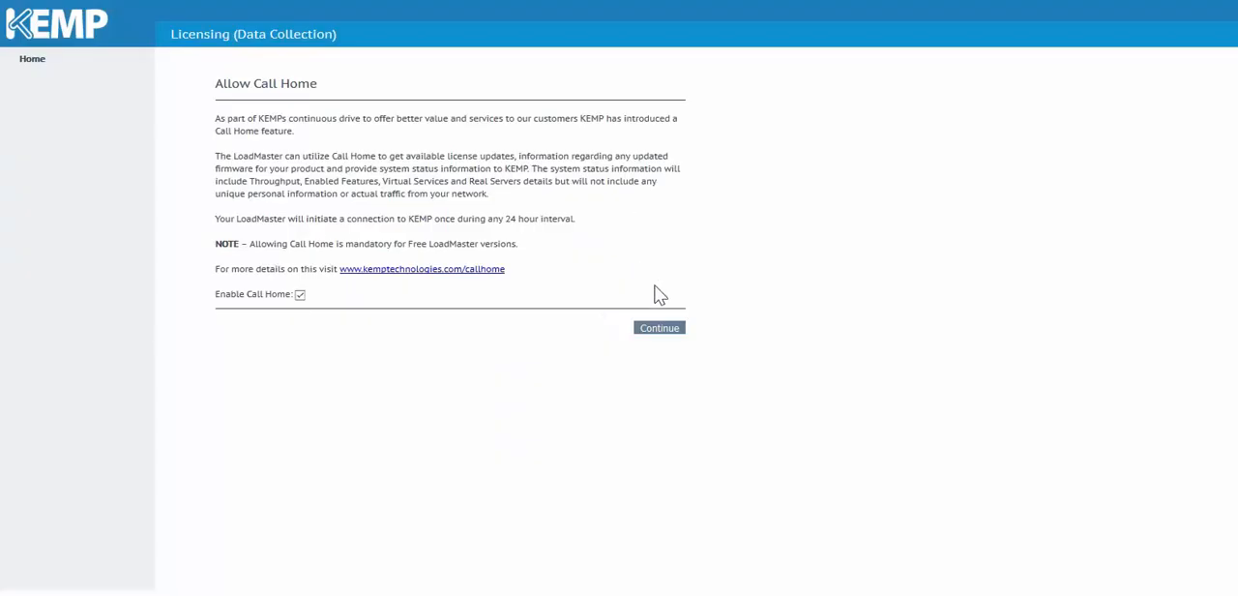
pyautogui.click(667, 333)
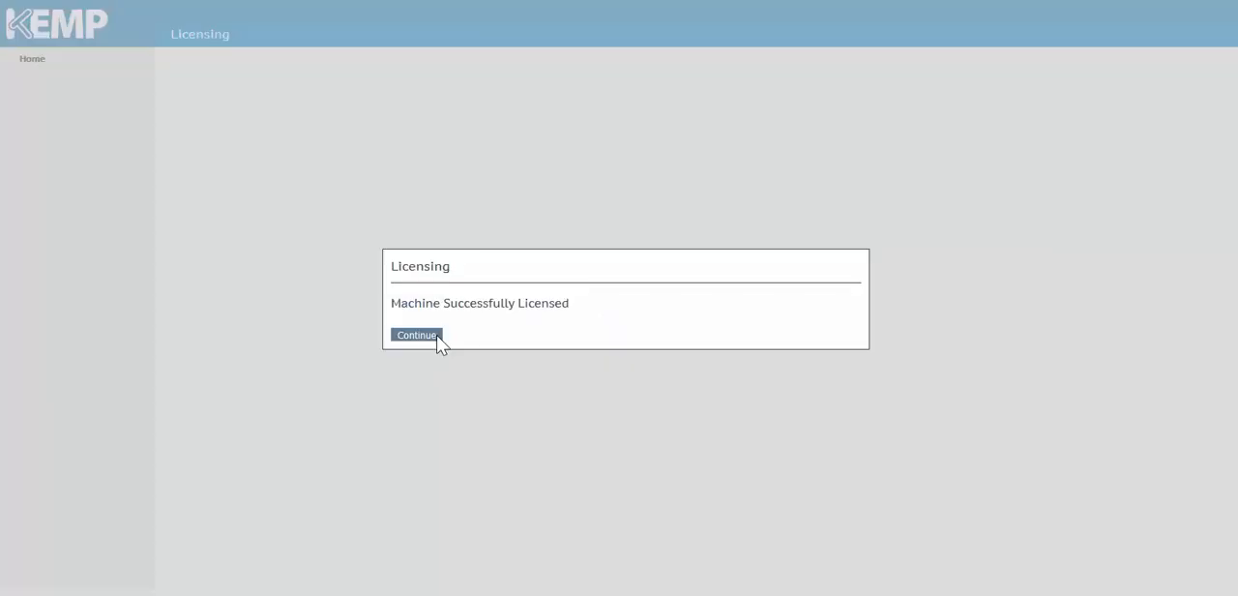
# Step: Finish licensing, set the password for the bal user, and continue to the login page
pyautogui.click(436, 334)
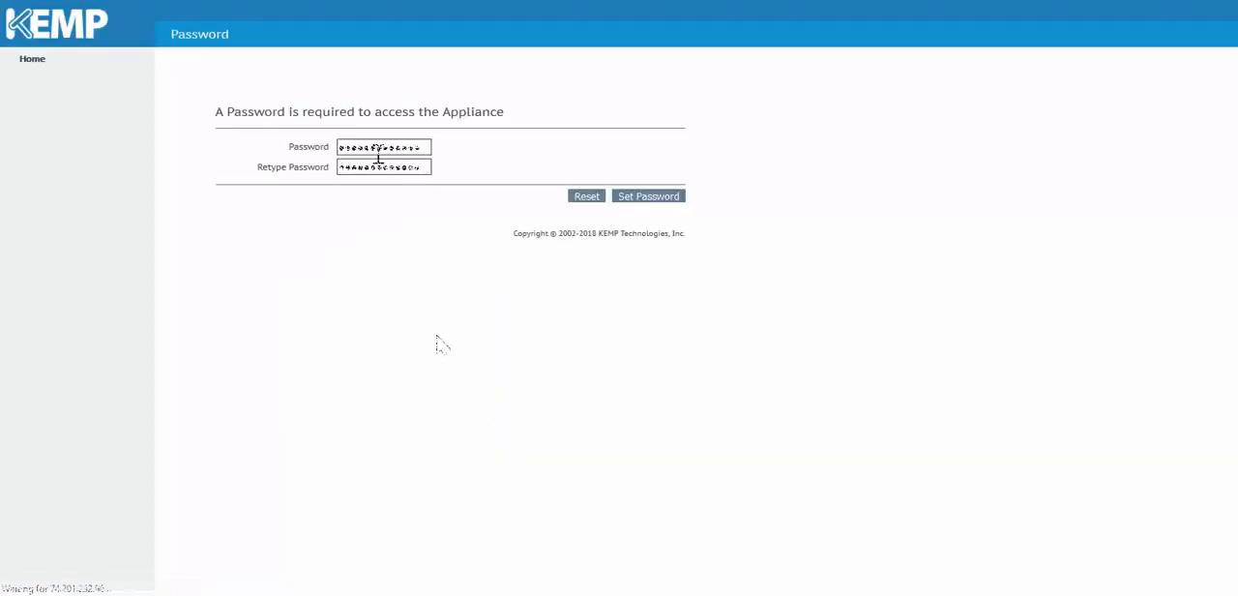
pyautogui.press('Return')
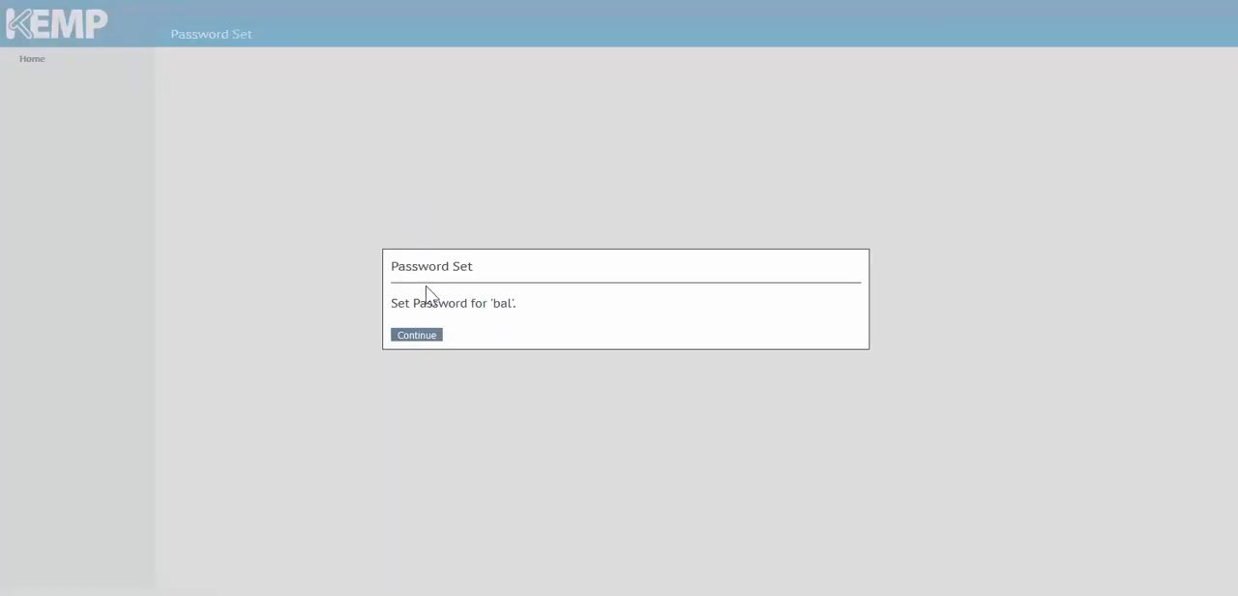
pyautogui.click(426, 333)
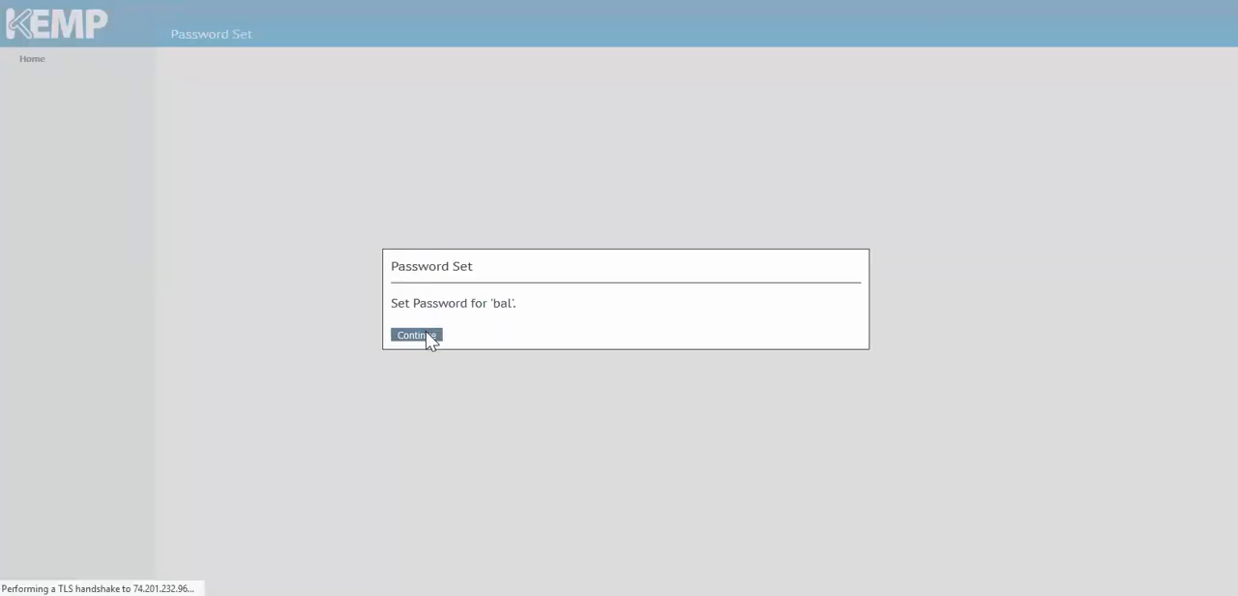
# Step: Log in to the LoadMaster as user bal with the account password
pyautogui.write('bal')
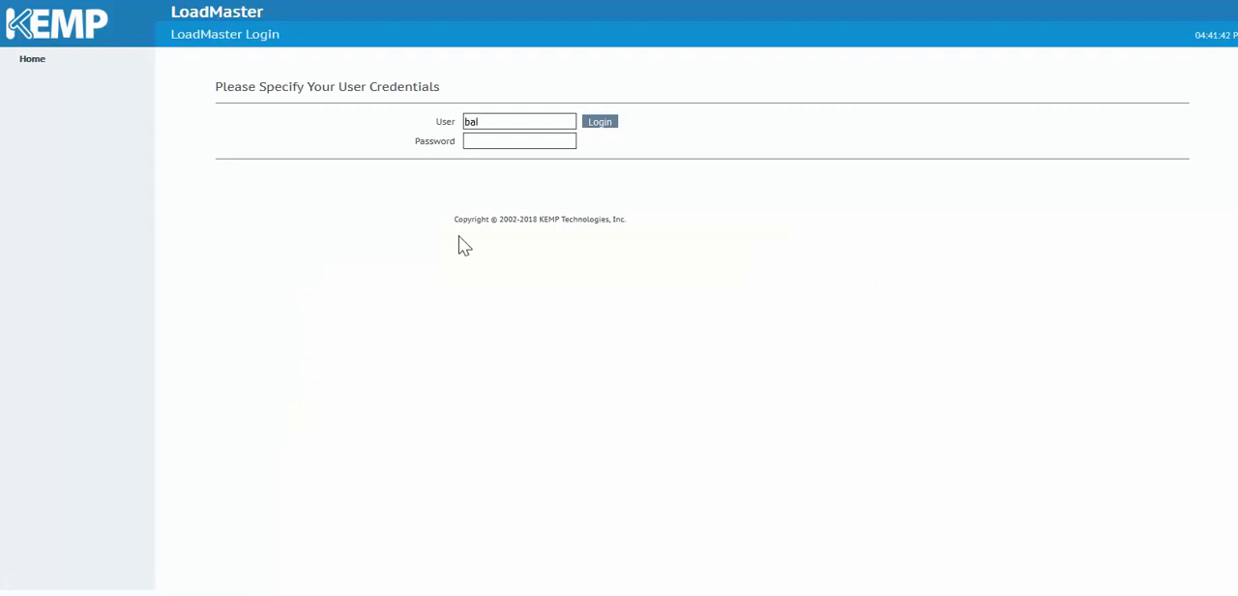
pyautogui.press('Tab')
pyautogui.write('•••••••••••')
pyautogui.press('Return')
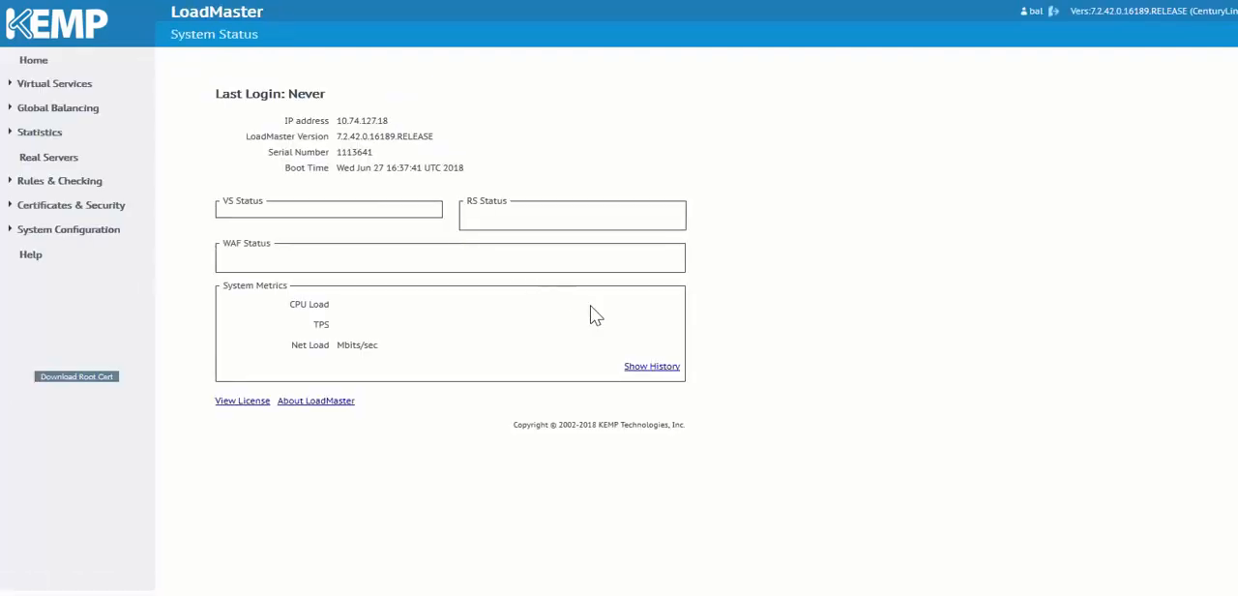